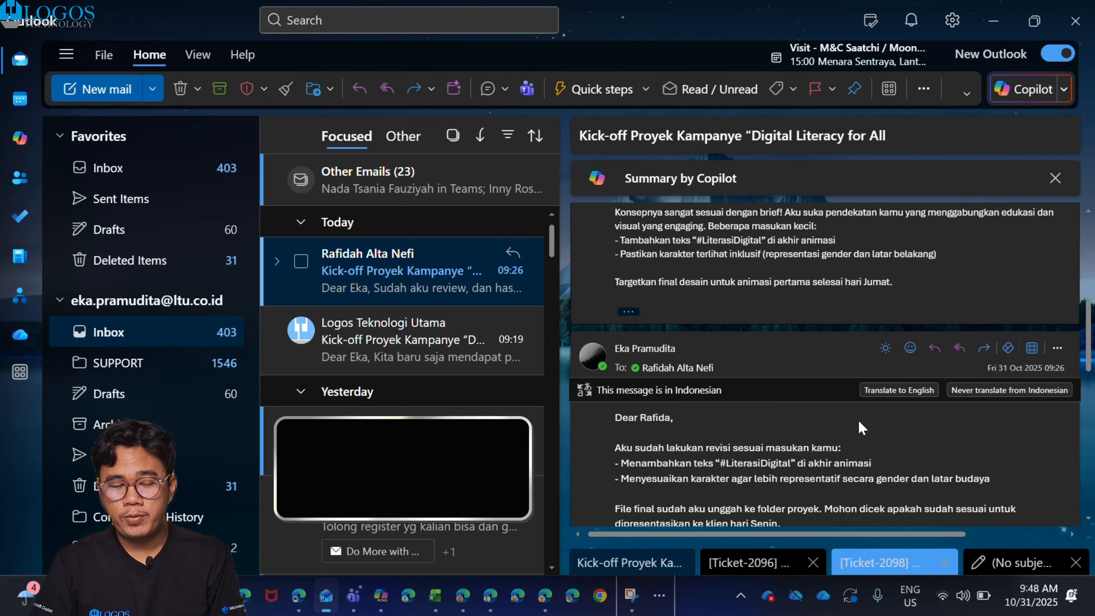
Generate a Copilot summary of the Kick-off Proyek Kampanye email thread, read it and open a Copilot chat from it
{"action": "scroll", "coordinate": [861, 427], "scroll_direction": "up", "scroll_amount": 5}
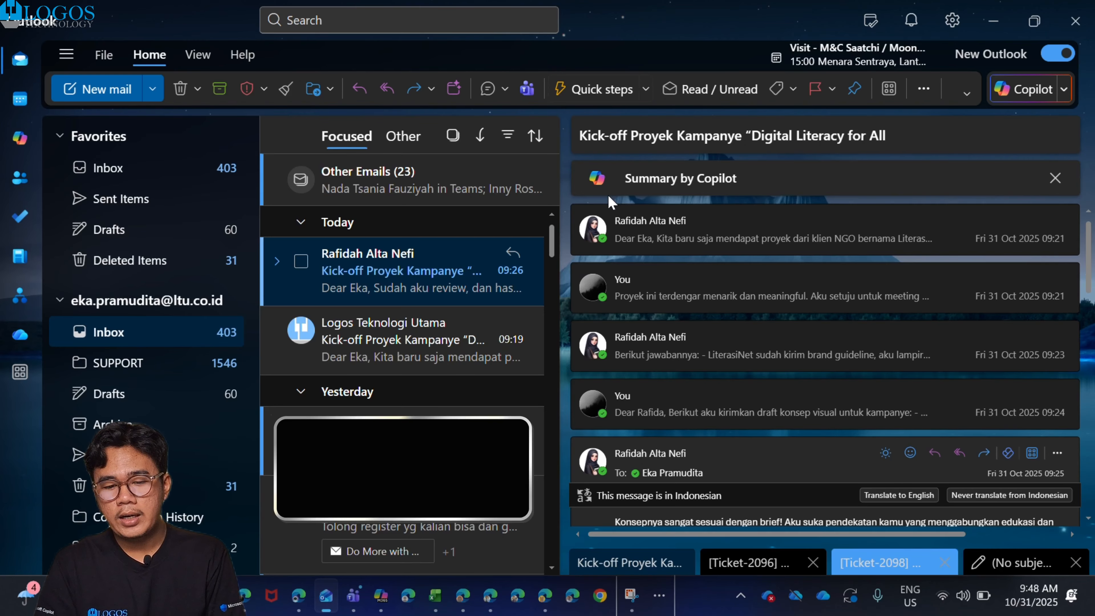
{"action": "left_click", "coordinate": [658, 191]}
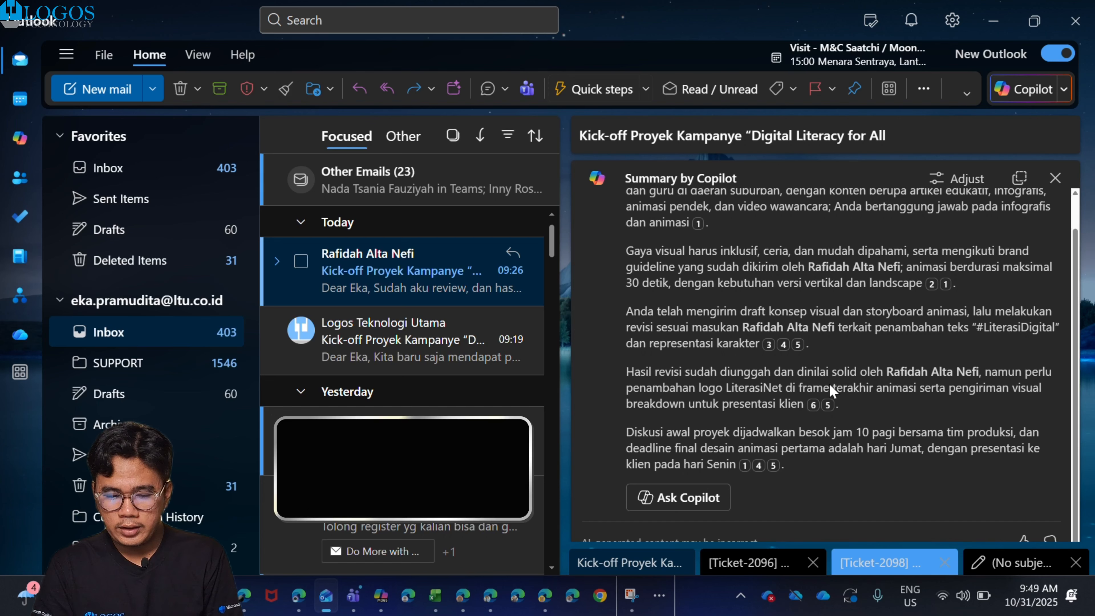
{"action": "left_click", "coordinate": [685, 497]}
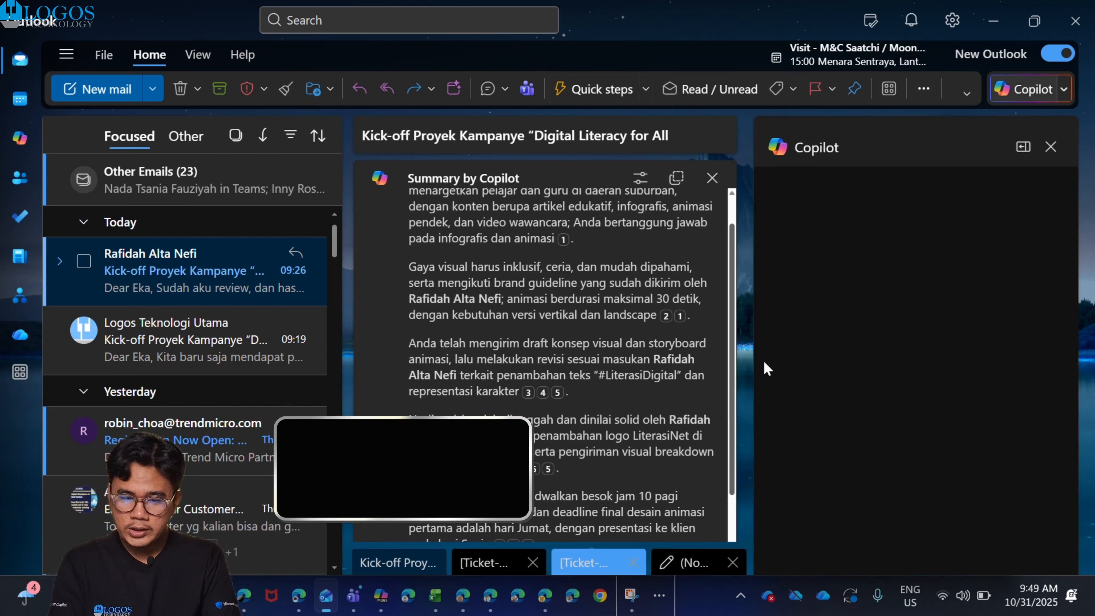
{"action": "scroll", "coordinate": [544, 357], "scroll_direction": "down", "scroll_amount": 2}
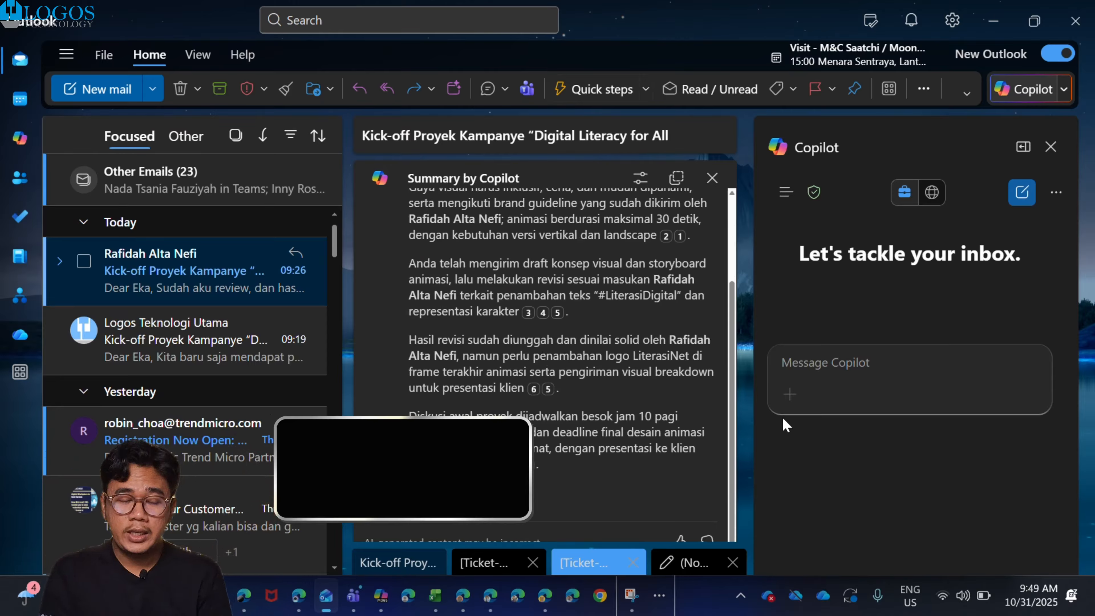
Ask Copilot in the chat: "Tolong buatkan draft untuk reply email tersebut"
{"action": "left_click", "coordinate": [843, 373]}
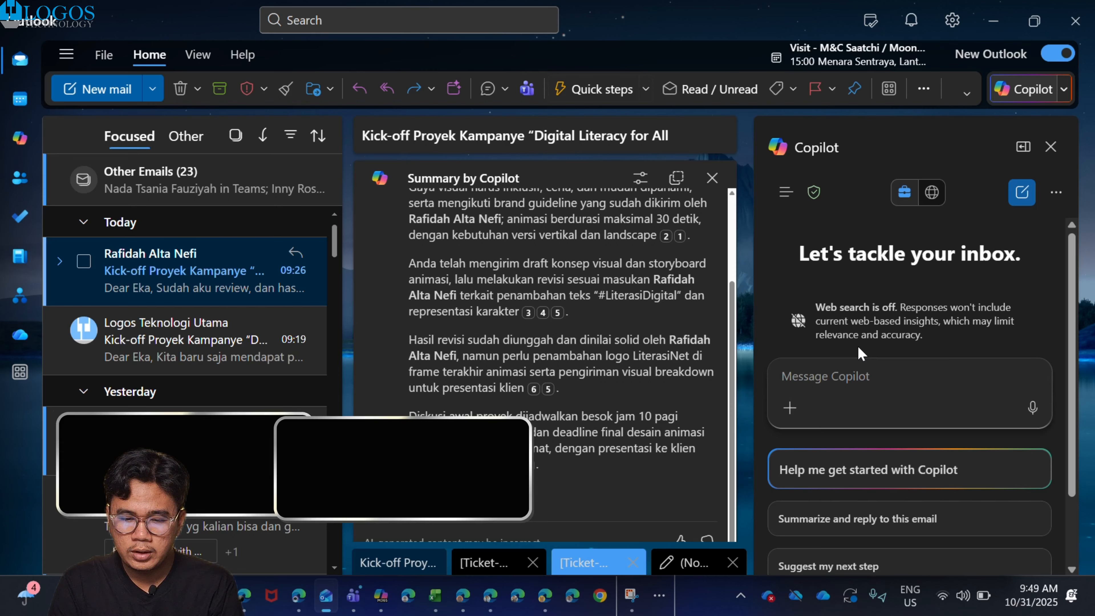
{"action": "scroll", "coordinate": [857, 350], "scroll_direction": "down", "scroll_amount": 2}
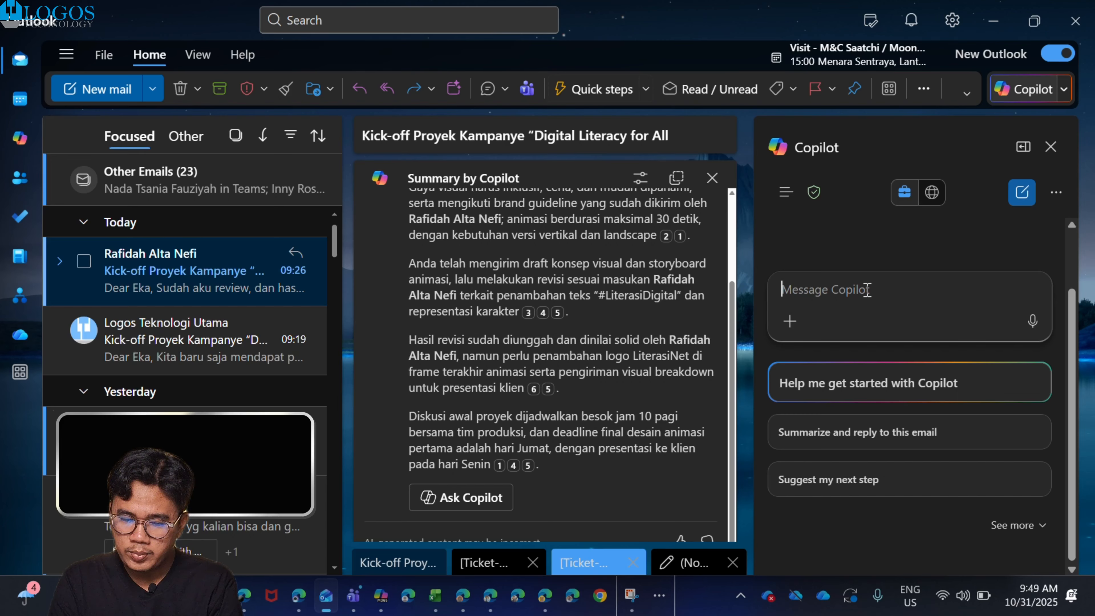
{"action": "type", "text": "Tol"}
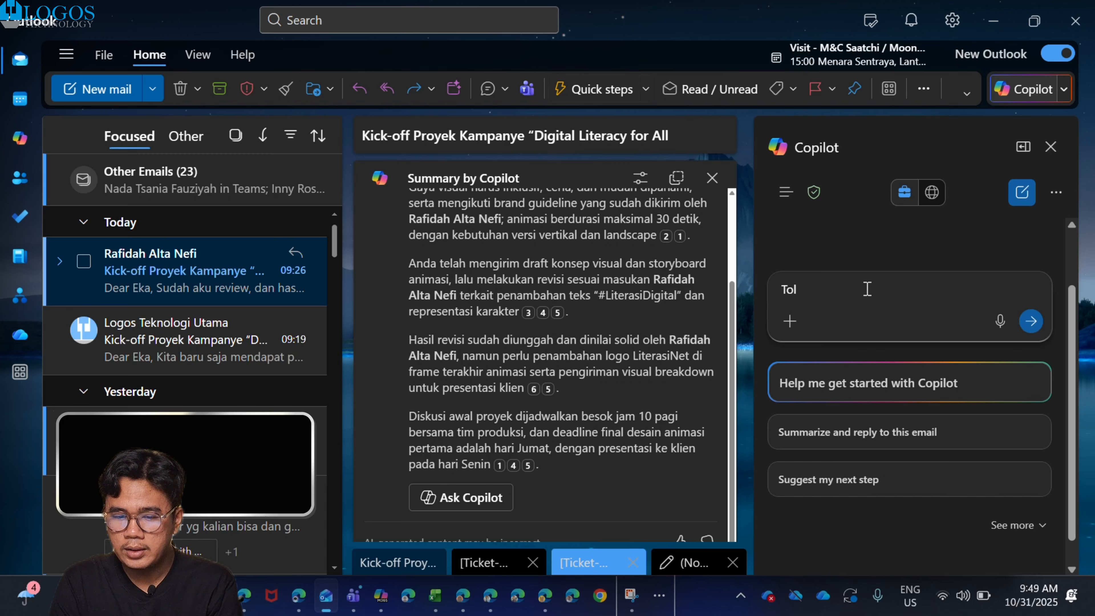
{"action": "type", "text": "ong"}
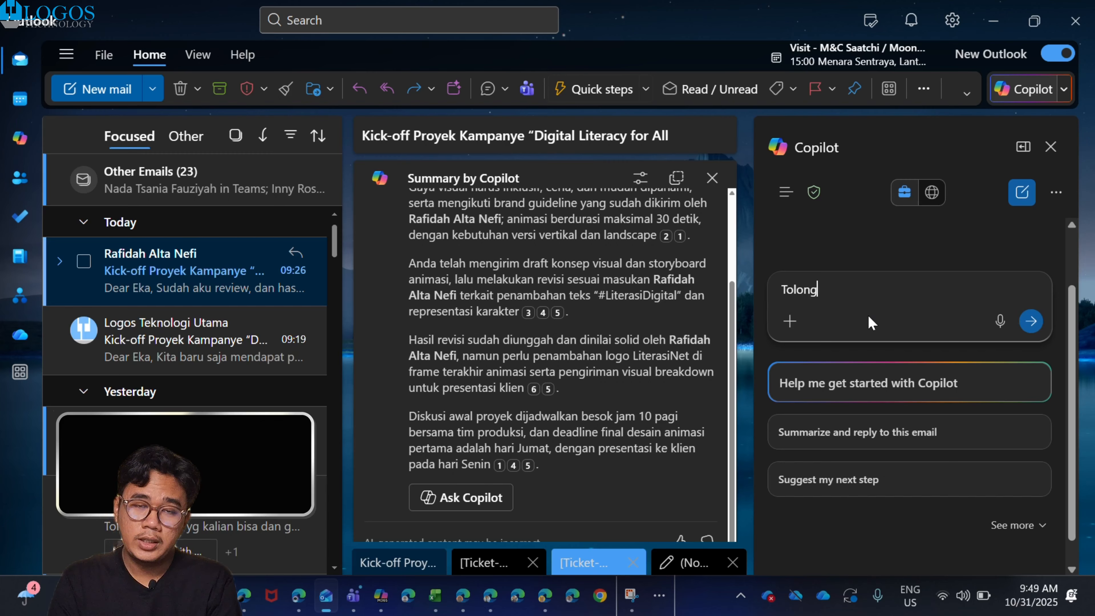
{"action": "type", "text": " bua"}
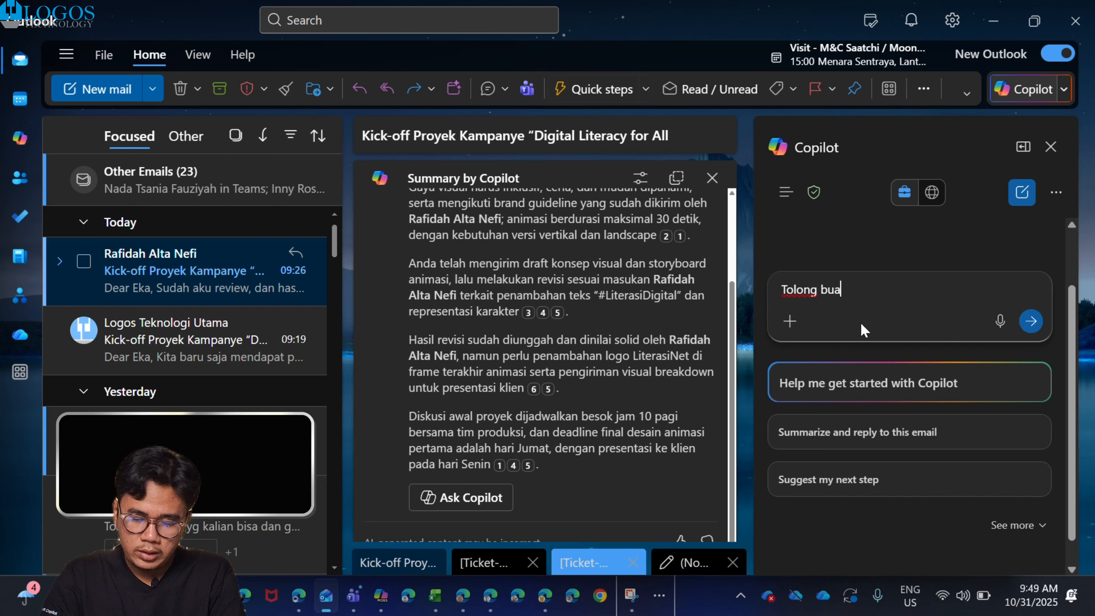
{"action": "type", "text": "tkan draft"}
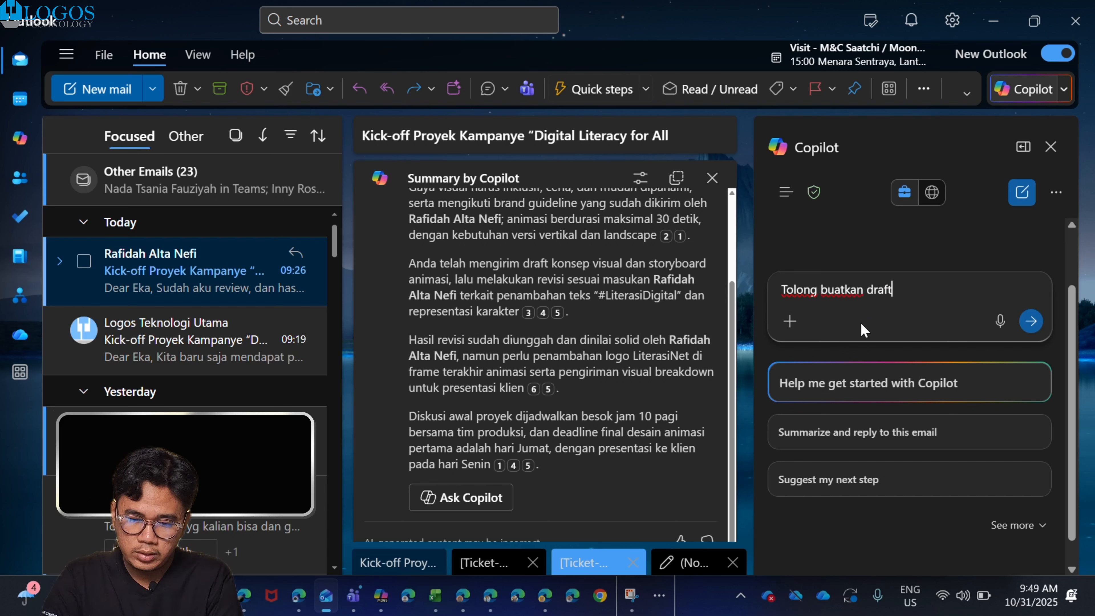
{"action": "type", "text": " untuk repl"}
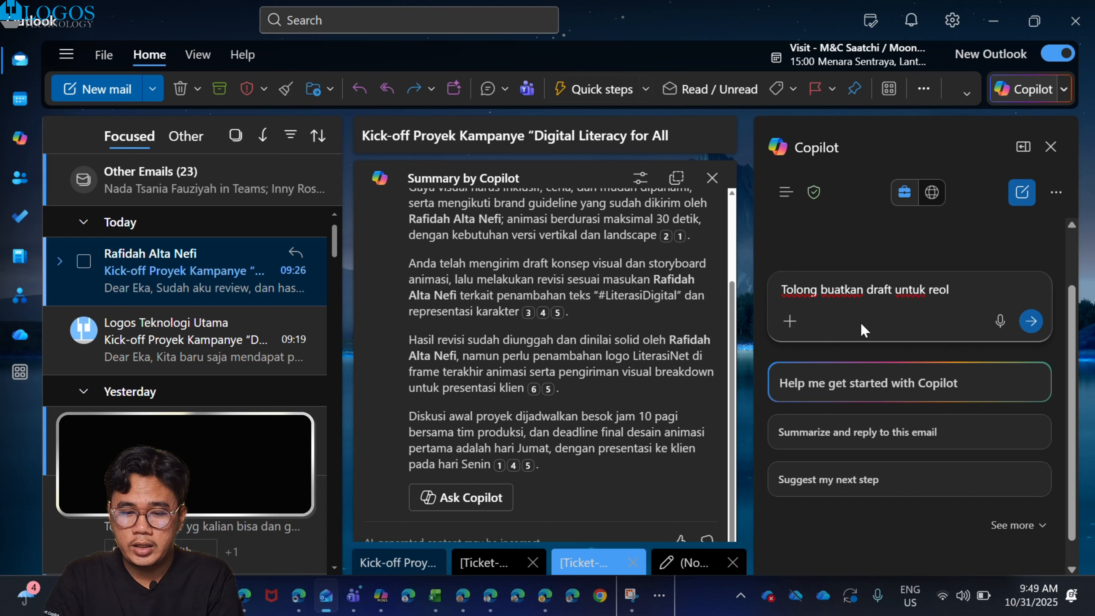
{"action": "key", "text": "BackSpace"}
{"action": "key", "text": "BackSpace"}
{"action": "type", "text": "ply email ter"}
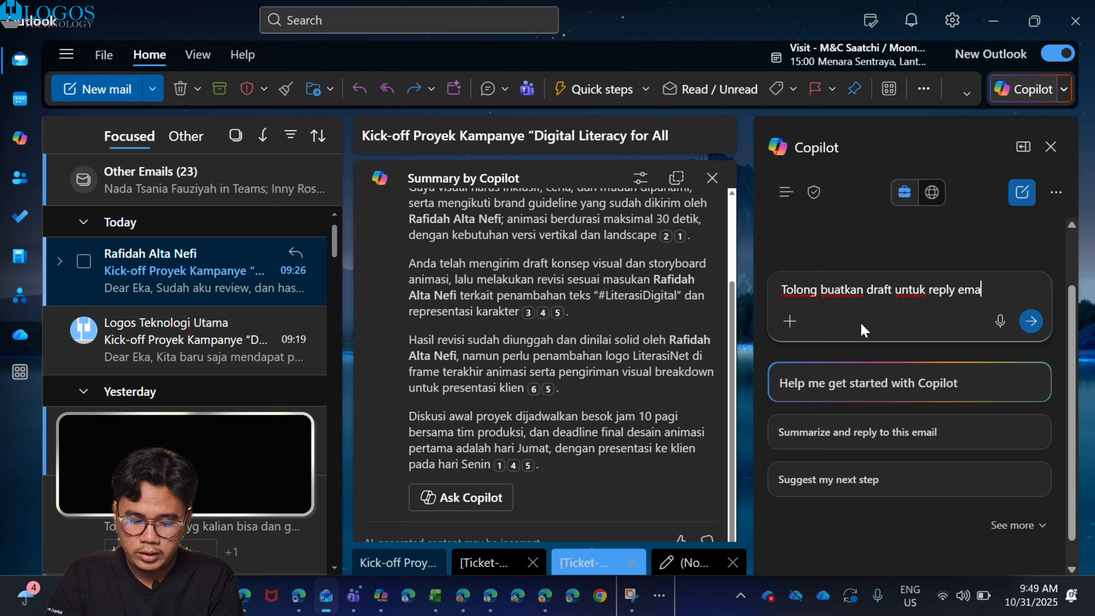
{"action": "type", "text": "sebut"}
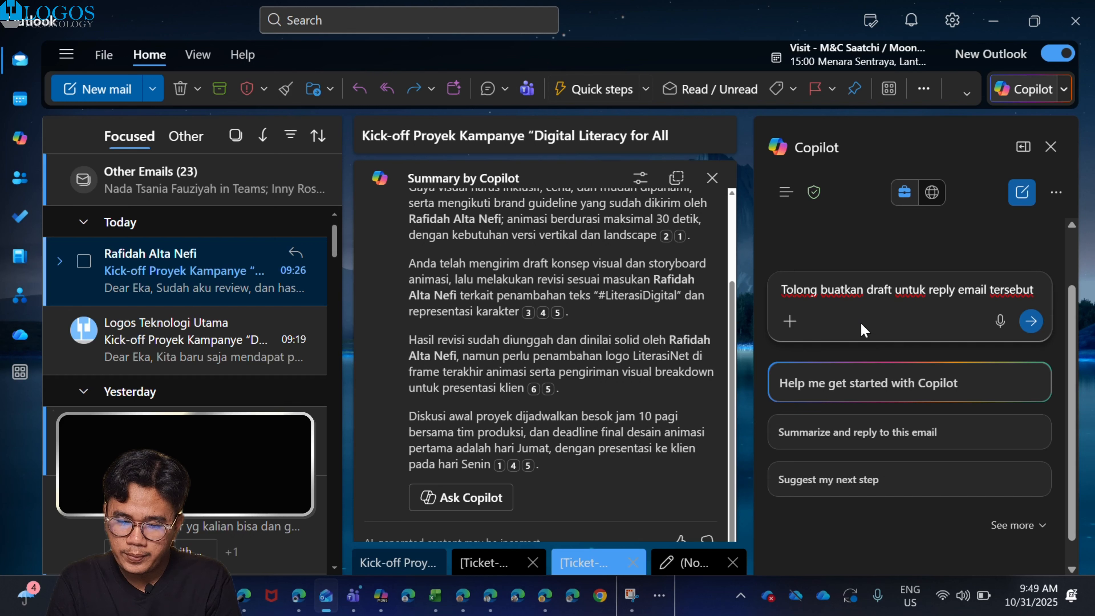
{"action": "key", "text": "Return"}
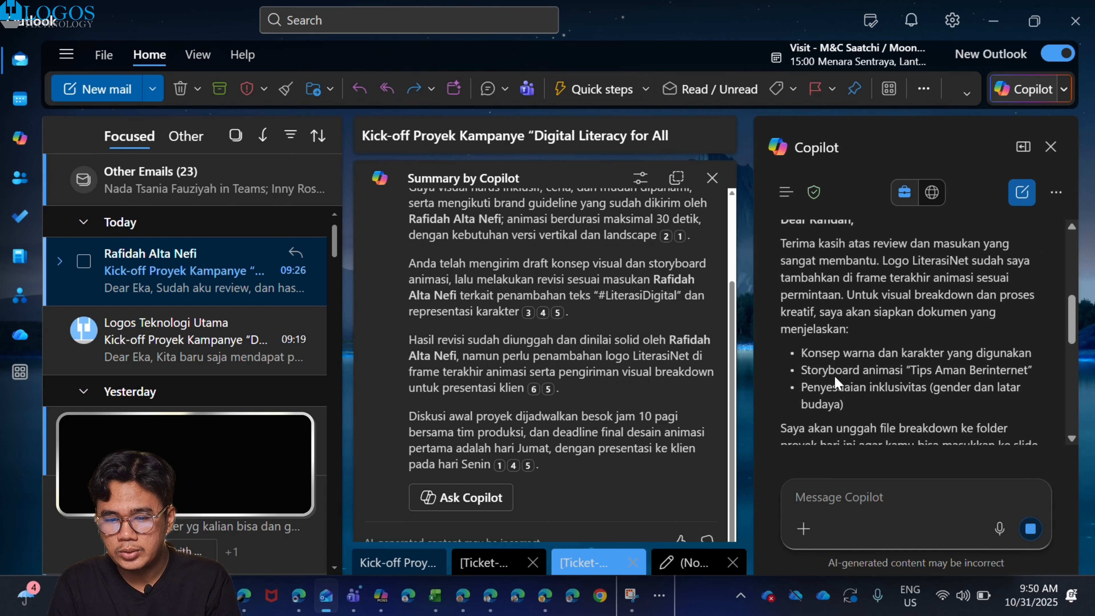
Read through the reply draft and follow-up suggestions in Copilot's chat answer
{"action": "scroll", "coordinate": [867, 341], "scroll_direction": "down", "scroll_amount": 3}
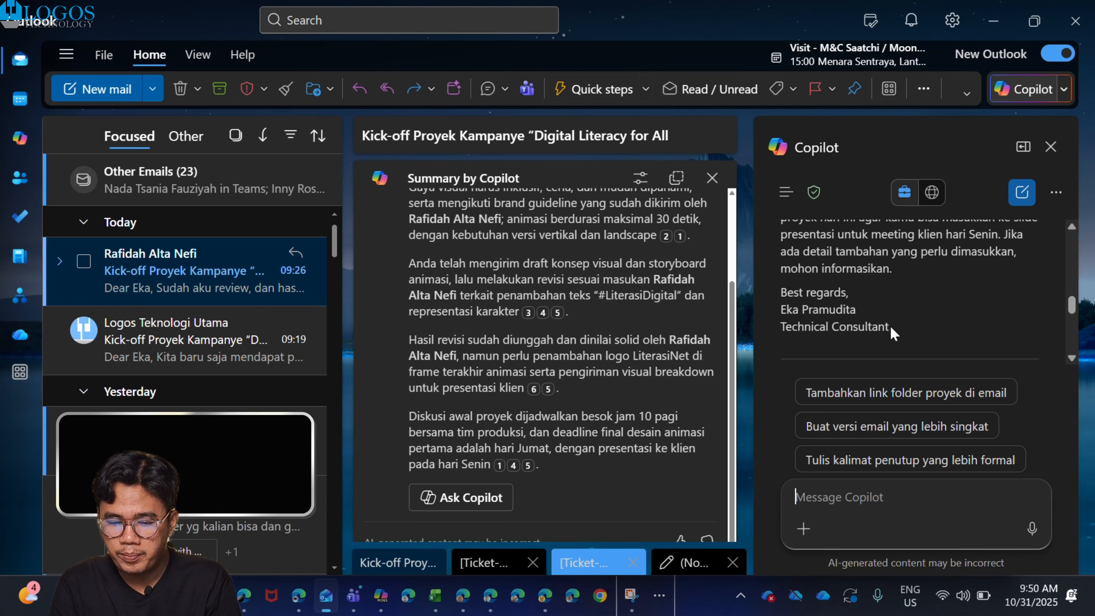
{"action": "scroll", "coordinate": [890, 325], "scroll_direction": "down", "scroll_amount": 3}
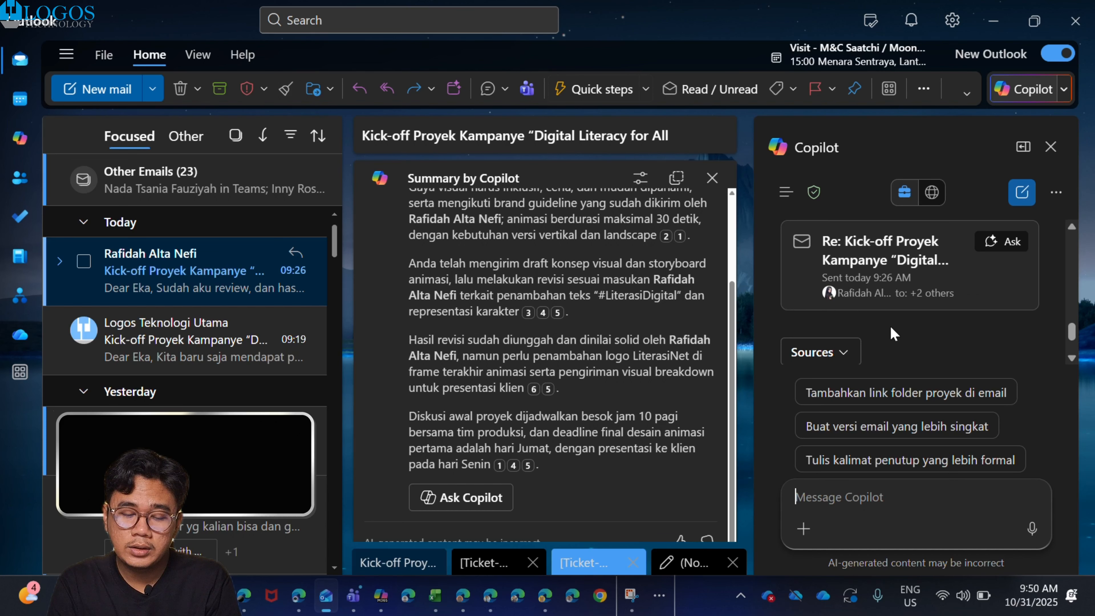
{"action": "scroll", "coordinate": [892, 334], "scroll_direction": "up", "scroll_amount": 3}
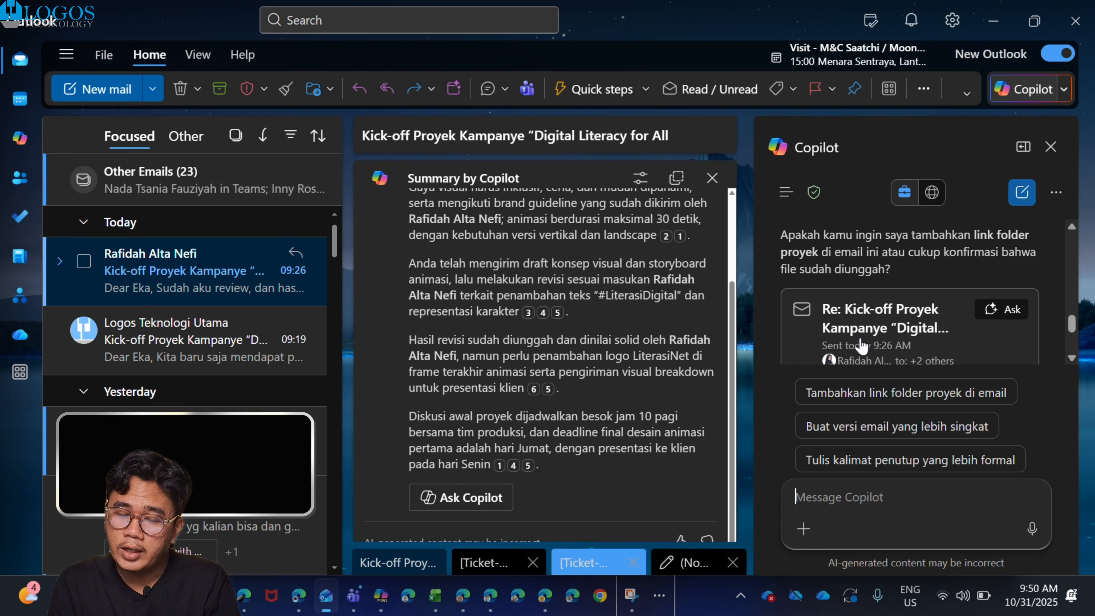
{"action": "scroll", "coordinate": [886, 329], "scroll_direction": "up", "scroll_amount": 5}
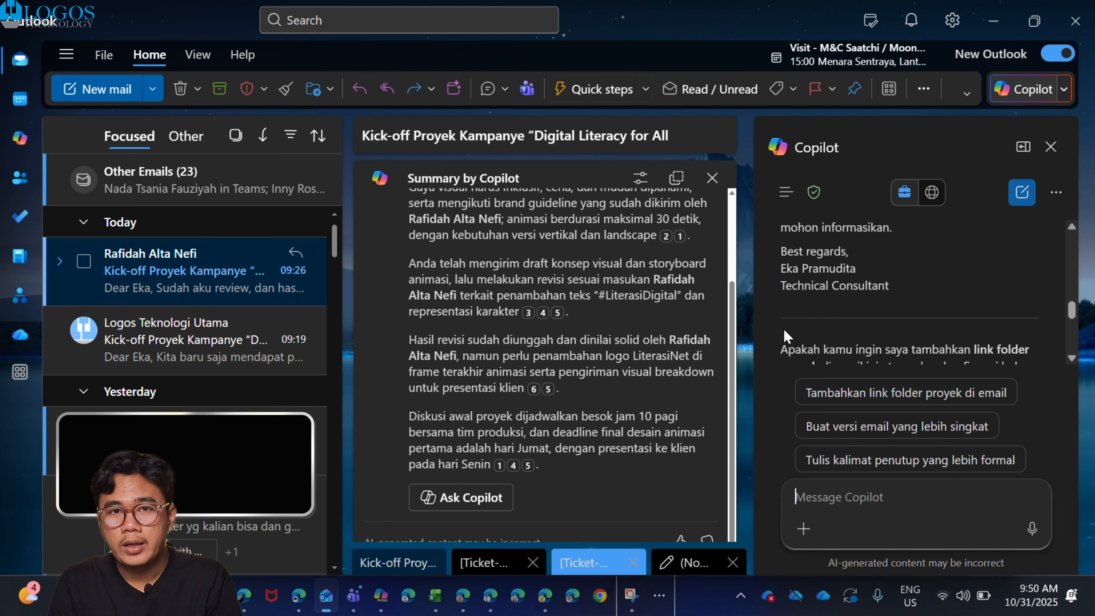
{"action": "scroll", "coordinate": [836, 353], "scroll_direction": "up", "scroll_amount": 5}
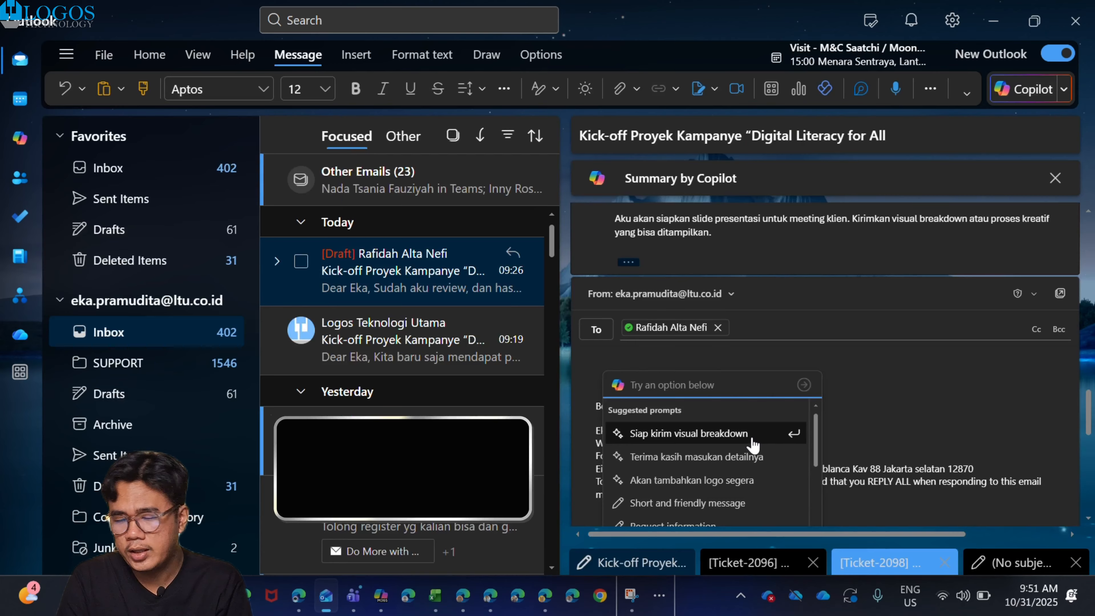
Generate the reply text with Copilot's suggested prompt "Siap kirim visual breakdown", review it and keep it in the message
{"action": "left_click", "coordinate": [753, 443]}
{"action": "scroll", "coordinate": [734, 345], "scroll_direction": "down", "scroll_amount": 8}
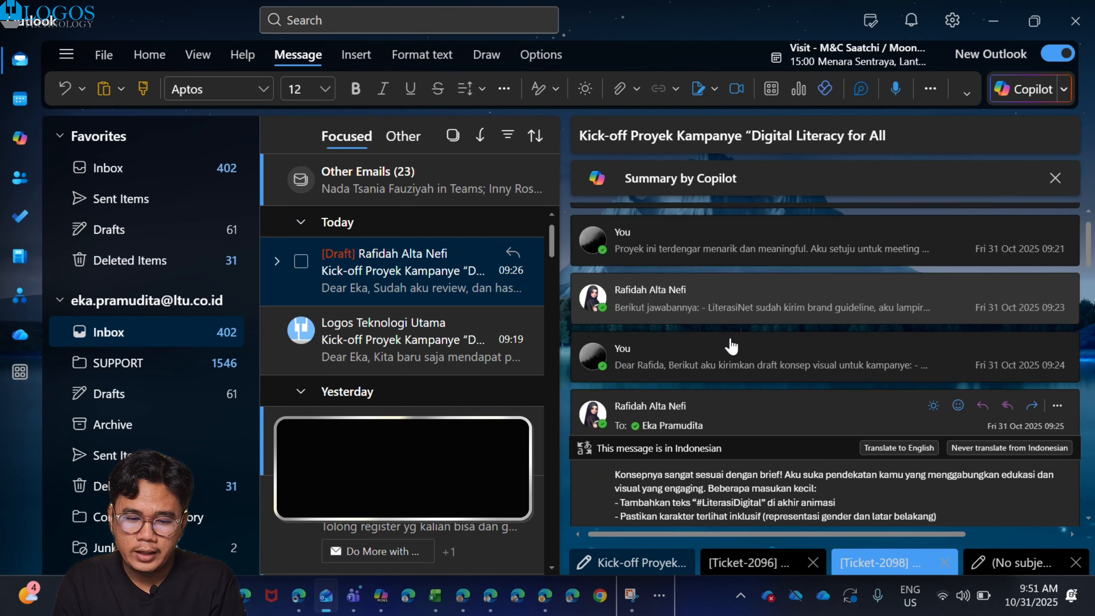
{"action": "scroll", "coordinate": [733, 342], "scroll_direction": "down", "scroll_amount": 10}
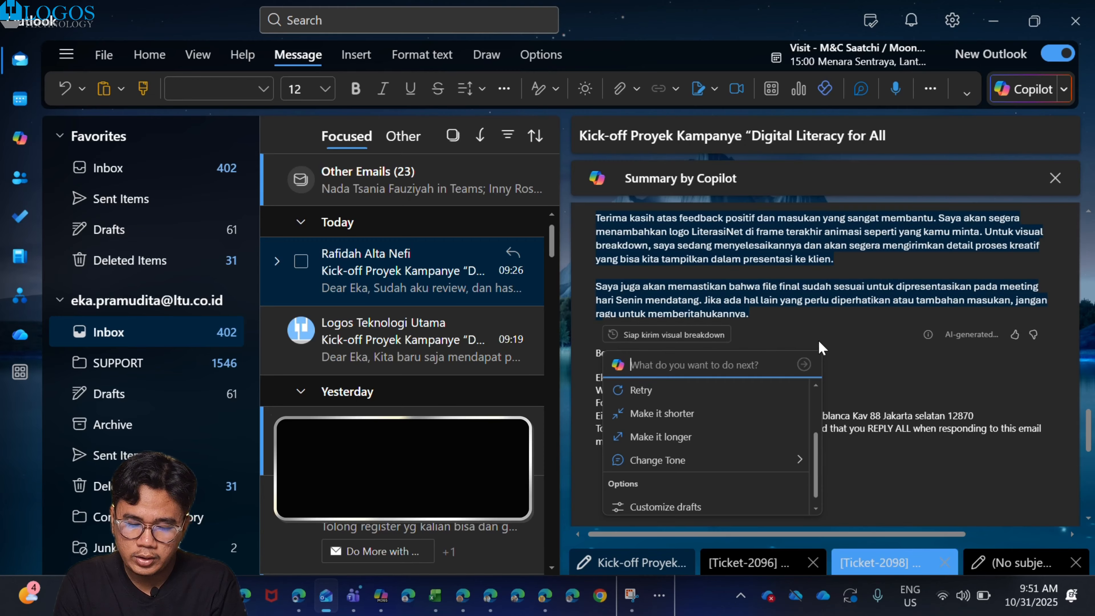
{"action": "scroll", "coordinate": [841, 340], "scroll_direction": "up", "scroll_amount": 1}
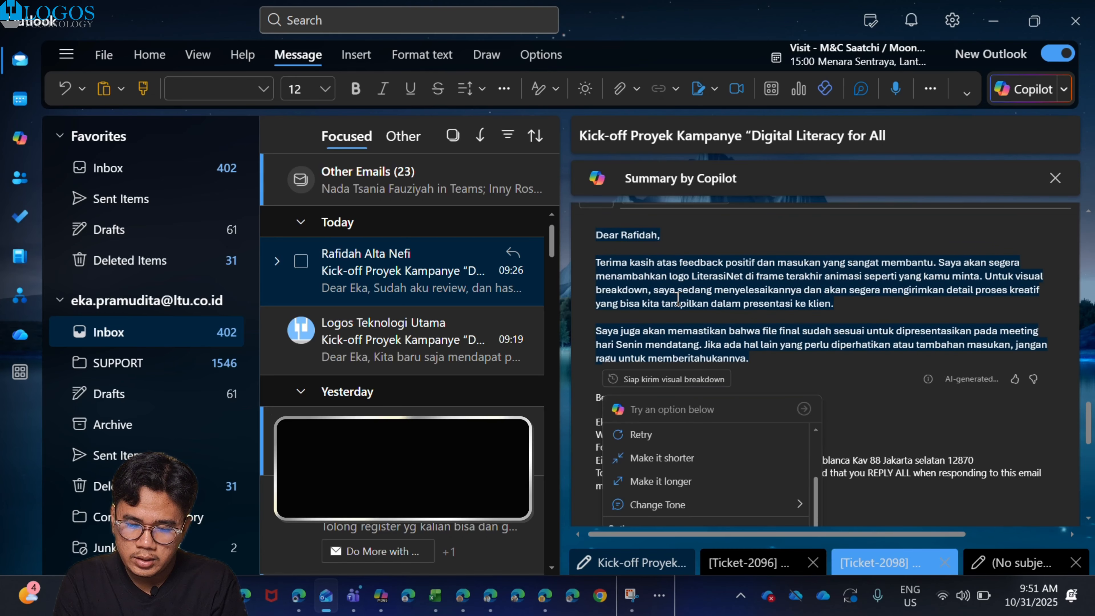
{"action": "scroll", "coordinate": [678, 299], "scroll_direction": "up", "scroll_amount": 1}
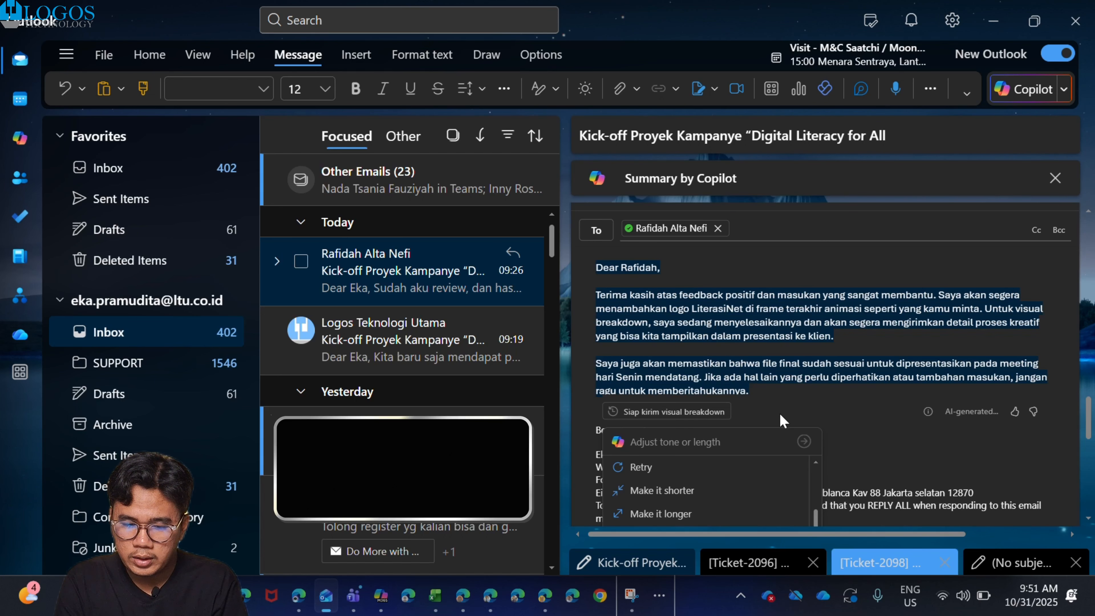
{"action": "scroll", "coordinate": [756, 429], "scroll_direction": "down", "scroll_amount": 2}
{"action": "scroll", "coordinate": [733, 423], "scroll_direction": "up", "scroll_amount": 2}
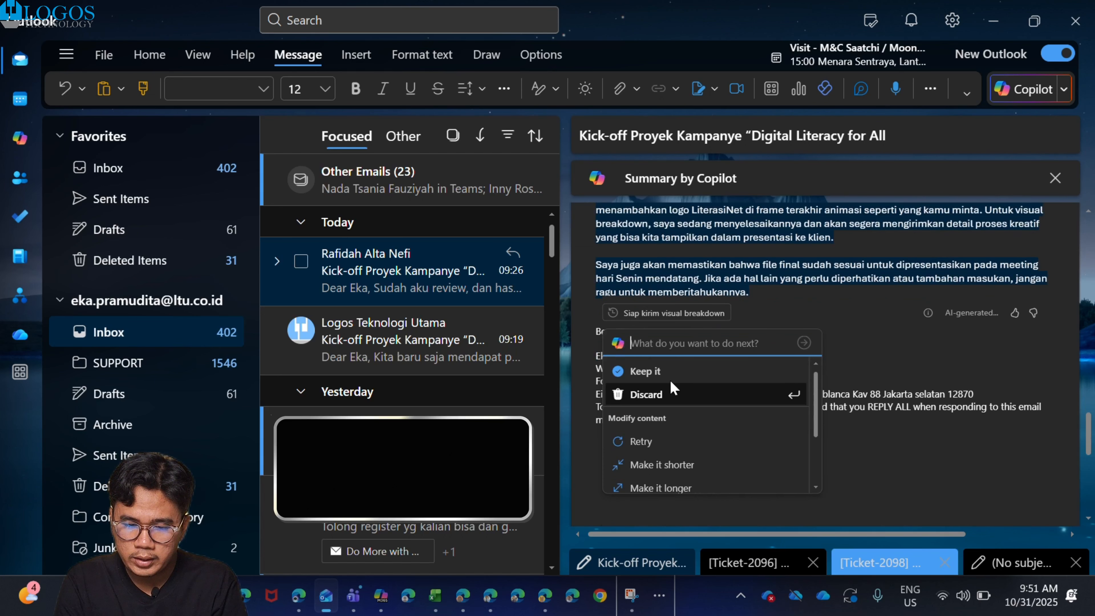
{"action": "left_click", "coordinate": [656, 374]}
{"action": "scroll", "coordinate": [778, 330], "scroll_direction": "up", "scroll_amount": 3}
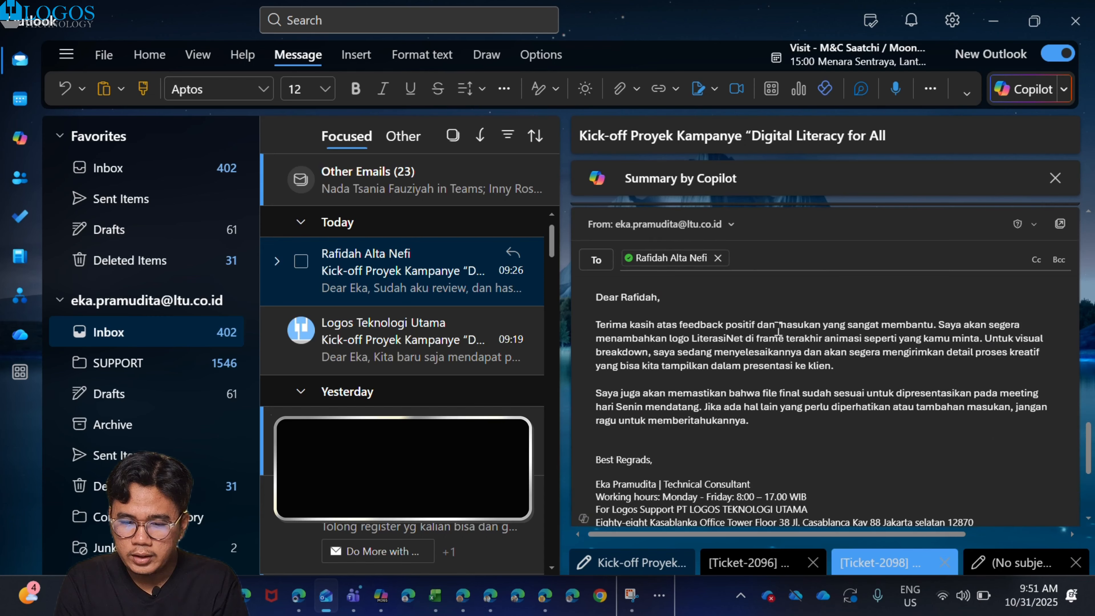
Replace the reply's body below the greeting with English text thanking the recipient, promising the final draft ASAP and requesting a team meeting this week
{"action": "left_click_drag", "start_coordinate": [759, 423], "coordinate": [594, 327]}
{"action": "key", "text": "BackSpace"}
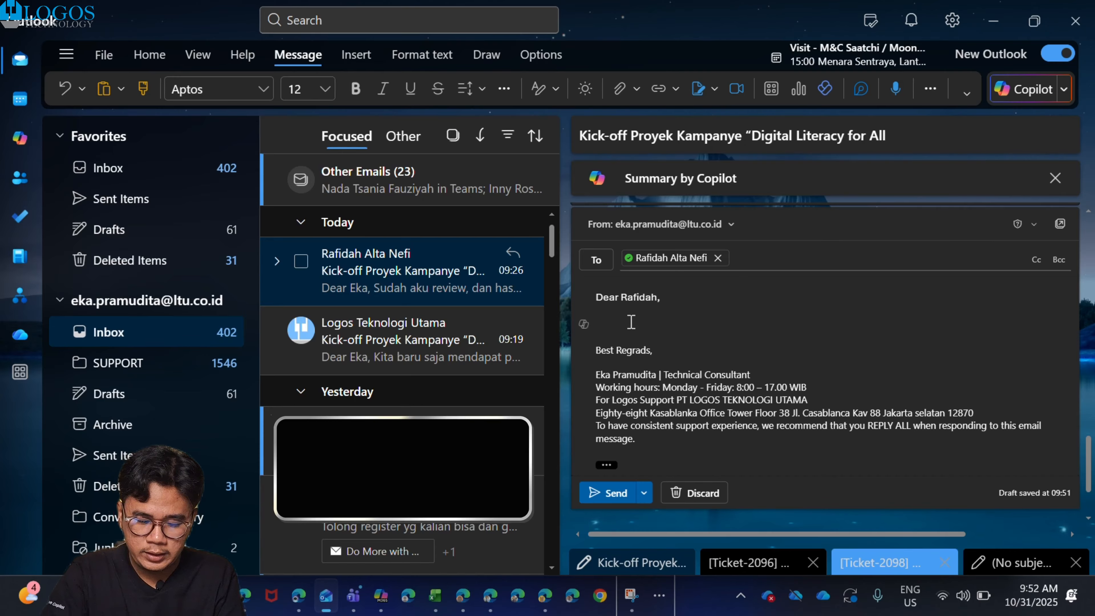
{"action": "type", "text": "Thank you rafis"}
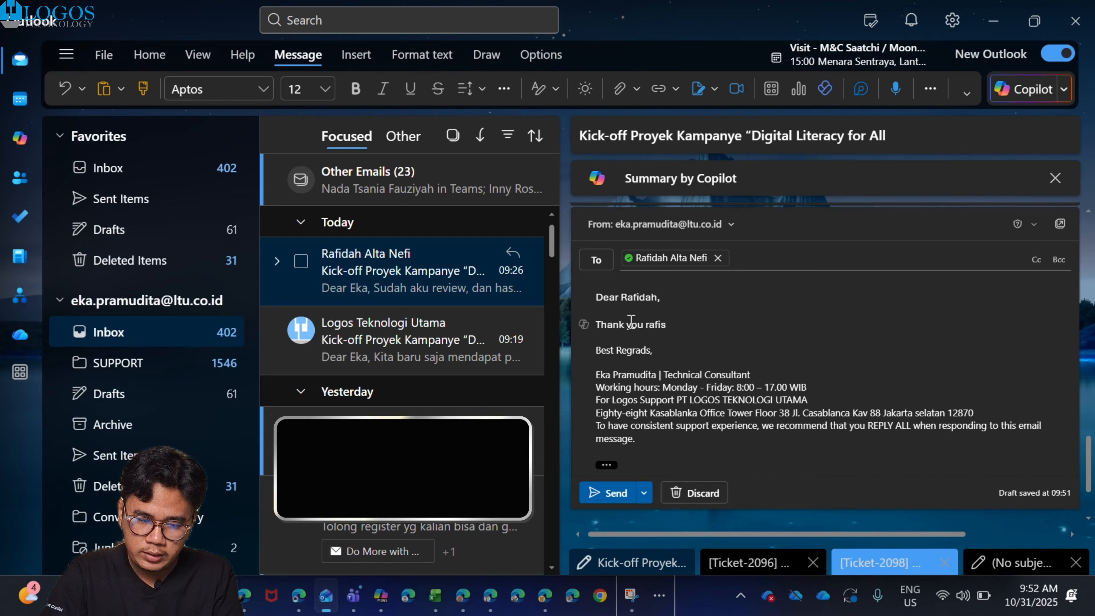
{"action": "key", "text": "BackSpace"}
{"action": "type", "text": "dah f"}
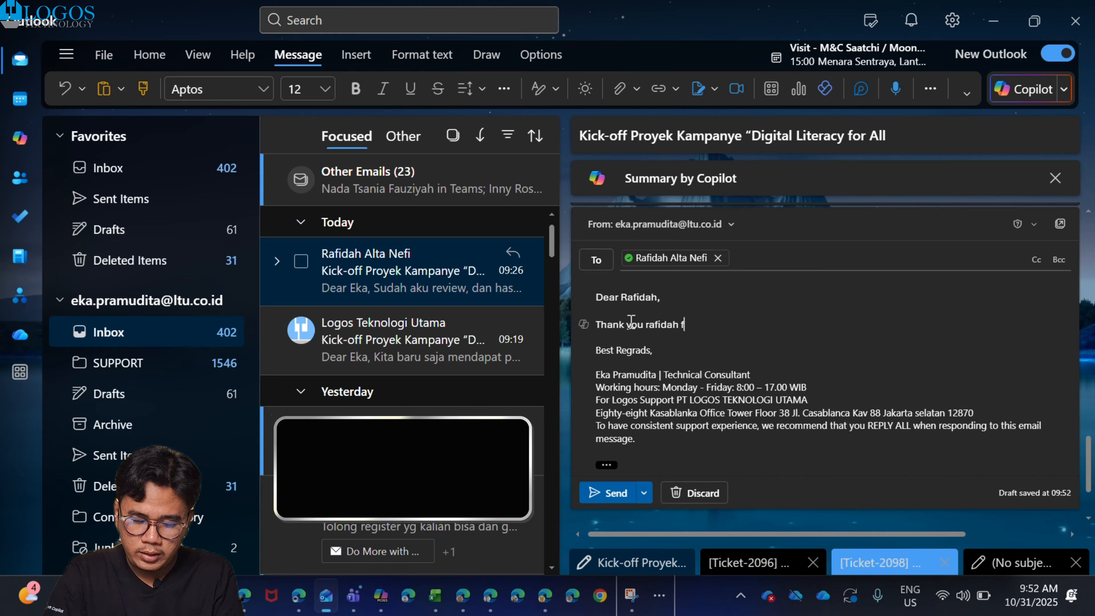
{"action": "type", "text": "or your respinse"}
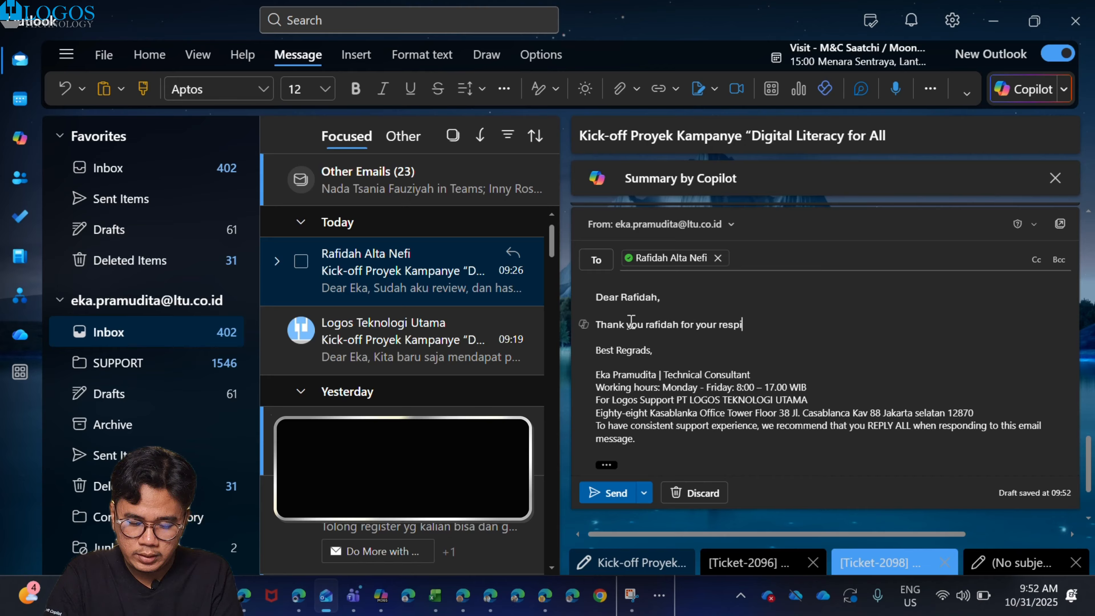
{"action": "key", "text": "BackSpace"}
{"action": "key", "text": "BackSpace"}
{"action": "key", "text": "BackSpace"}
{"action": "type", "text": "onse,"}
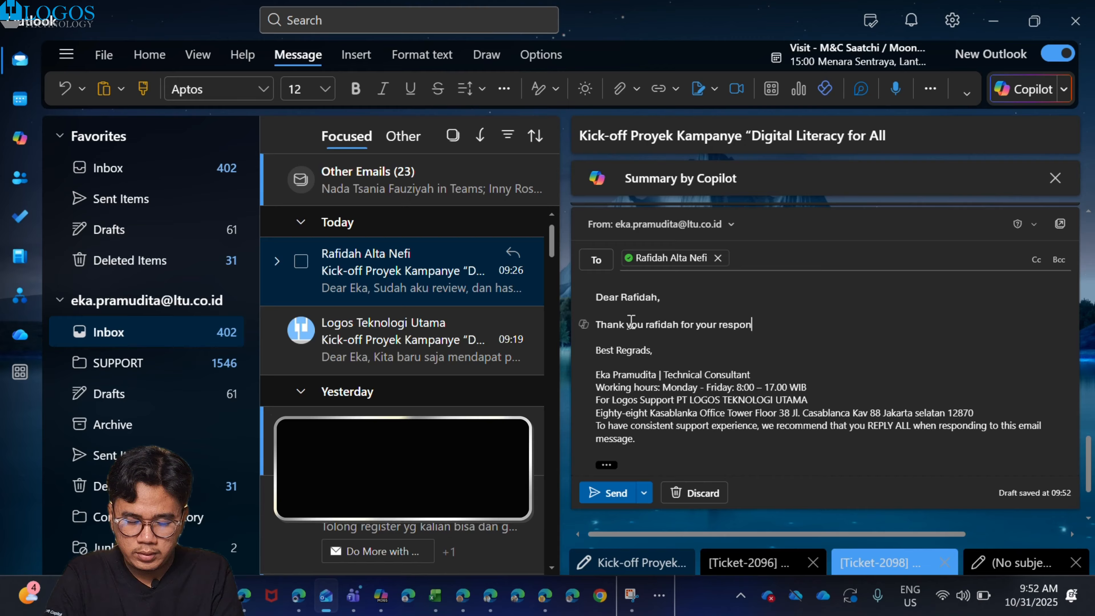
{"action": "type", "text": "I will send the final draft visualitation for this campange ASAP, please arrange the team meeting for this week to discuss this further"}
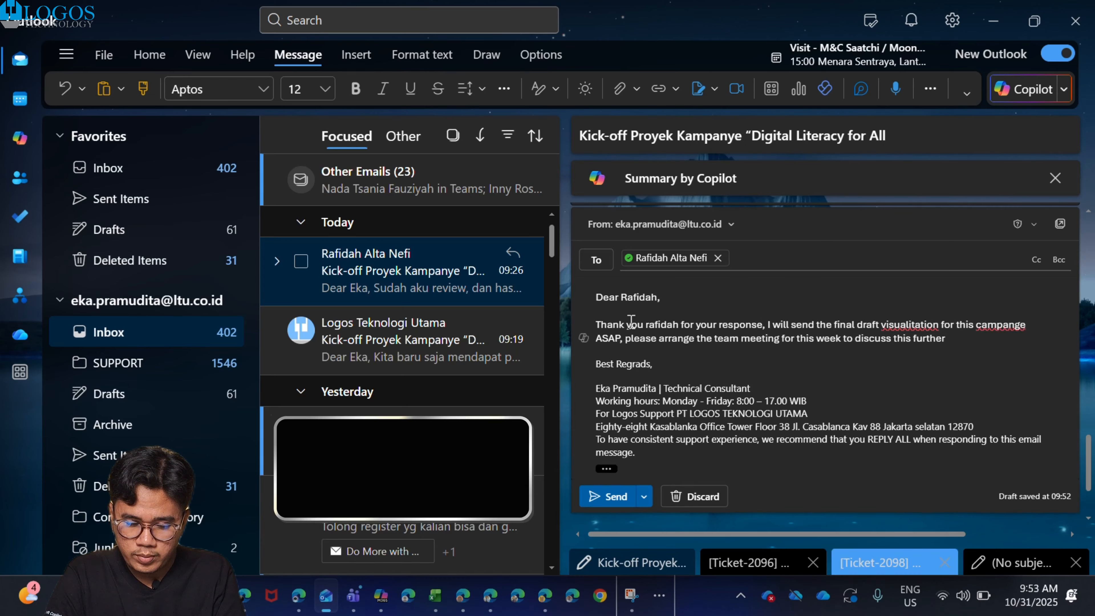
Have Copilot auto-rewrite the reply's greeting and body text, leaving out the signature
{"action": "left_click_drag", "start_coordinate": [991, 344], "coordinate": [585, 303]}
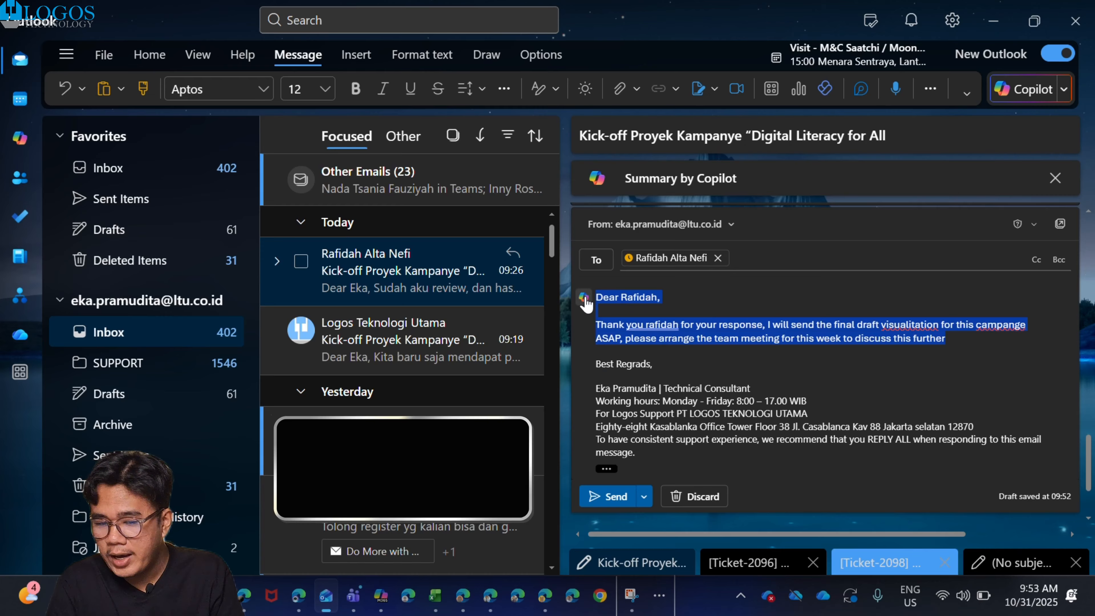
{"action": "left_click", "coordinate": [585, 297]}
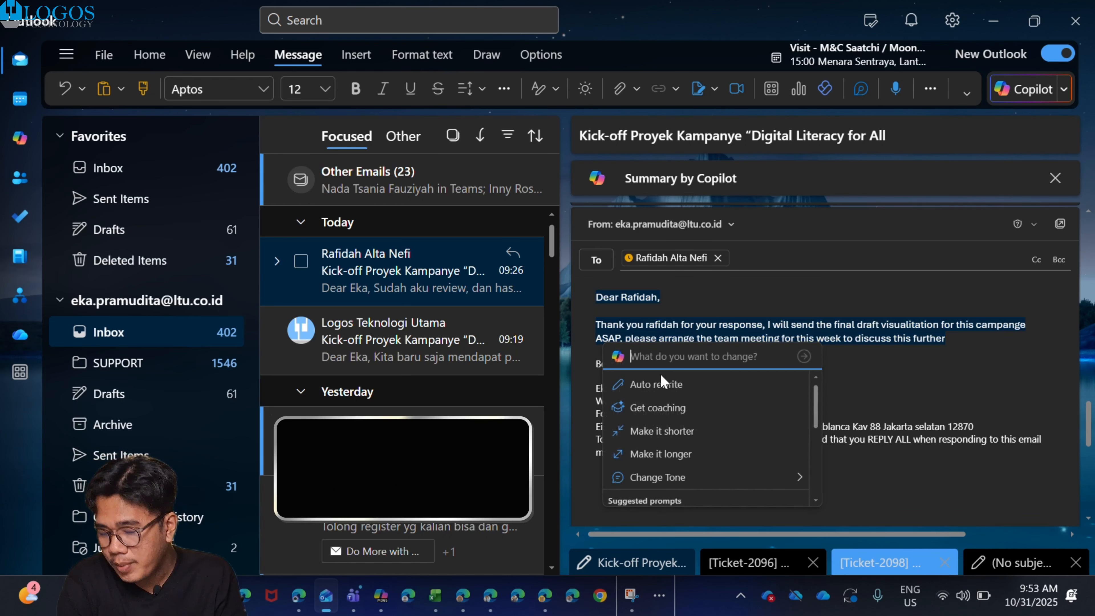
{"action": "left_click", "coordinate": [669, 388]}
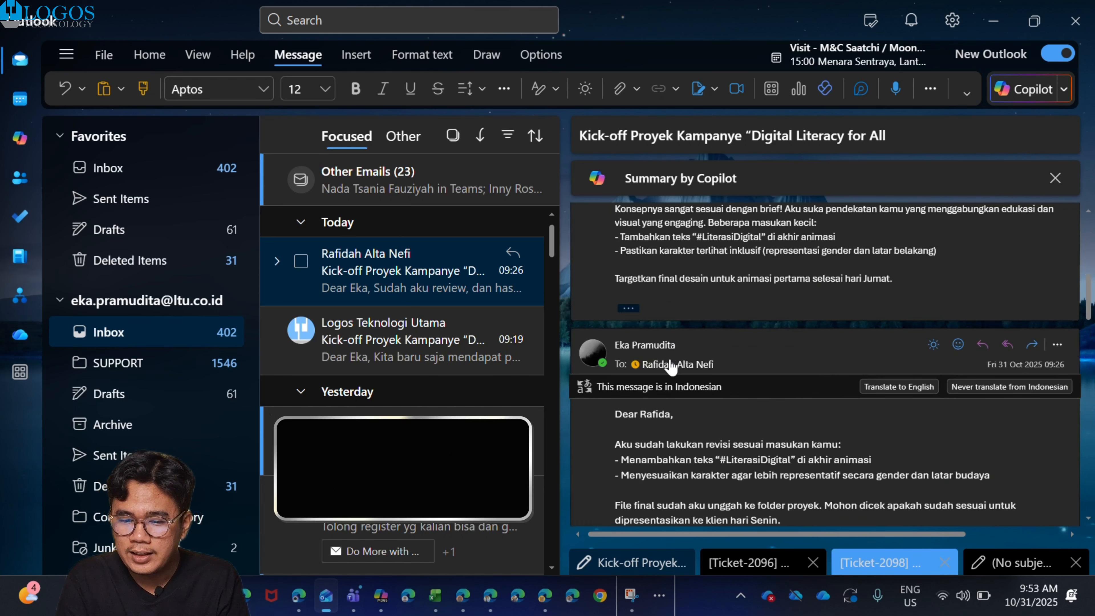
{"action": "scroll", "coordinate": [671, 362], "scroll_direction": "up", "scroll_amount": 2}
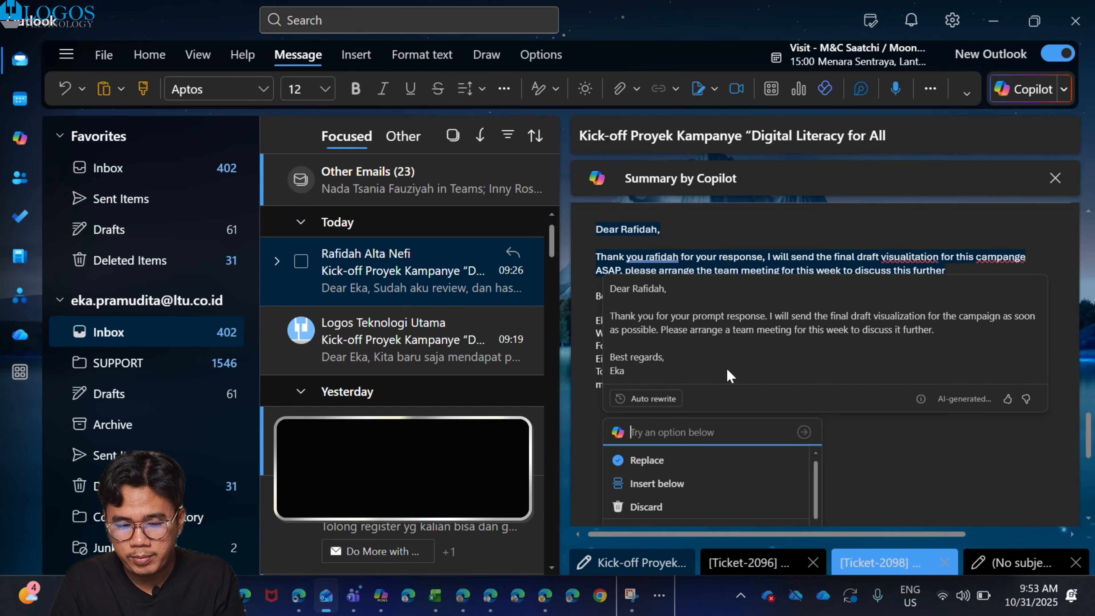
Replace the reply text with Copilot's rewritten version and delete the redundant "Best regards" closing and name above the signature
{"action": "left_click", "coordinate": [654, 468]}
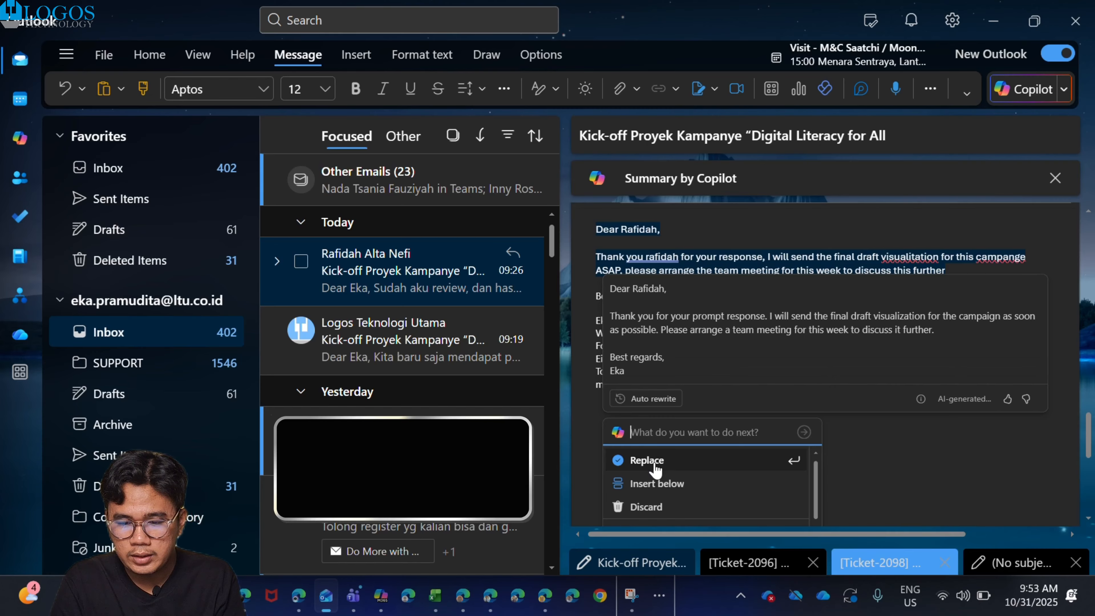
{"action": "scroll", "coordinate": [739, 311], "scroll_direction": "up", "scroll_amount": 3}
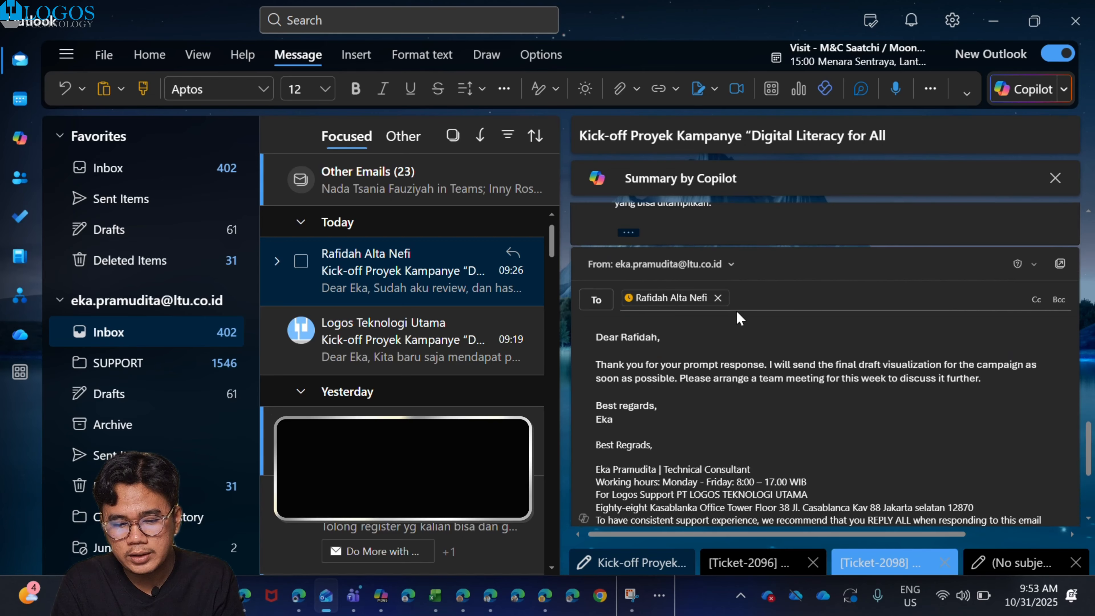
{"action": "left_click_drag", "start_coordinate": [632, 445], "coordinate": [594, 413]}
{"action": "left_click", "coordinate": [632, 425]}
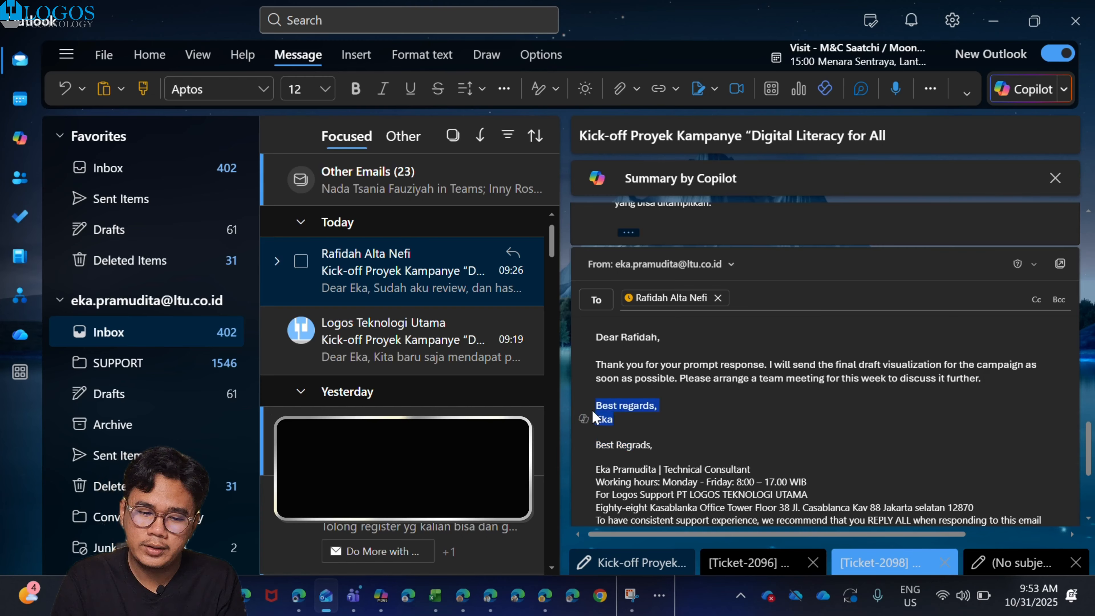
{"action": "key", "text": "BackSpace"}
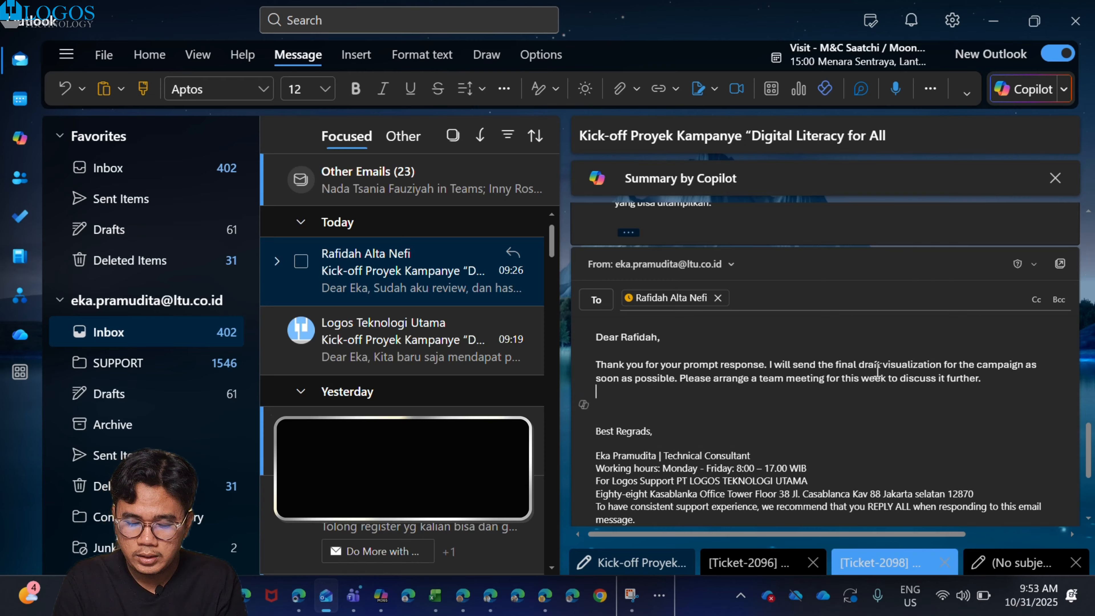
Delete the reply's greeting and body, generate new text with Copilot's suggested prompt "Siap kirim visual breakdown", and keep it
{"action": "left_click_drag", "start_coordinate": [597, 391], "coordinate": [593, 321]}
{"action": "key", "text": "BackSpace"}
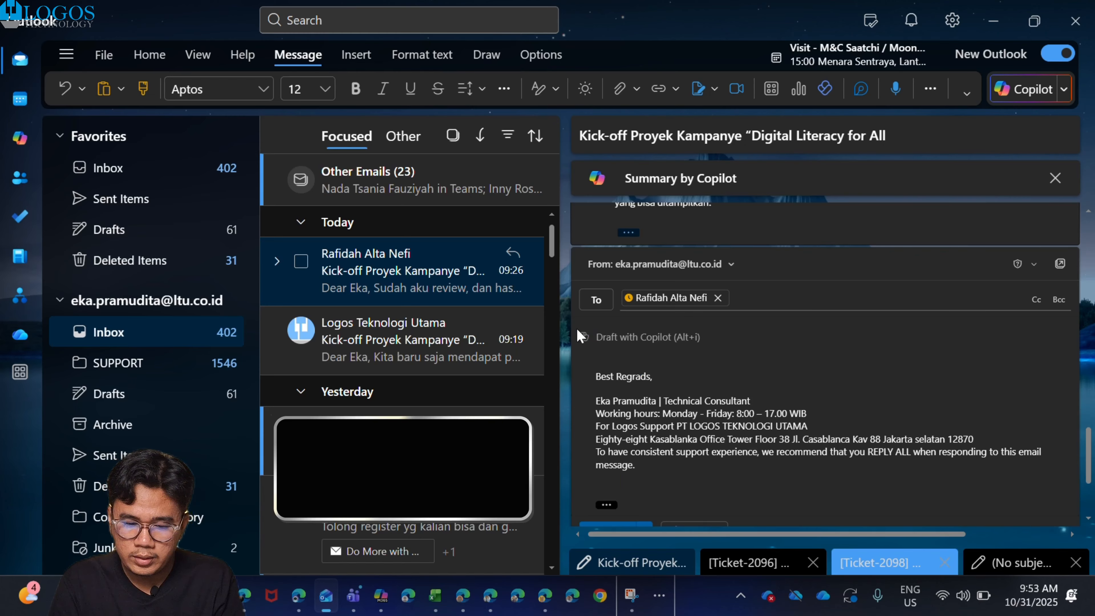
{"action": "left_click", "coordinate": [582, 336]}
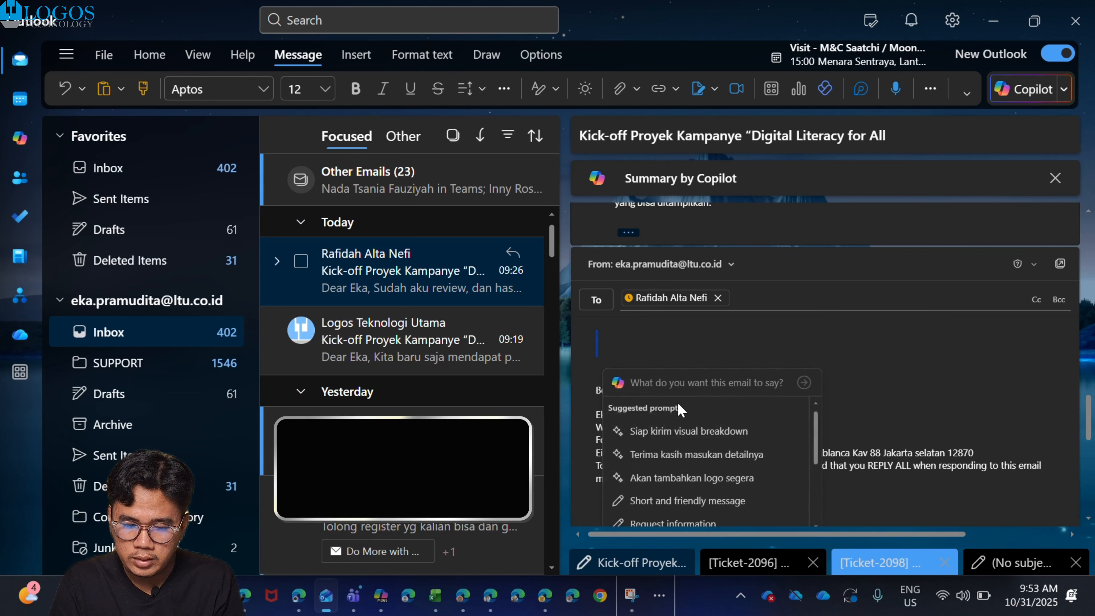
{"action": "left_click", "coordinate": [680, 434]}
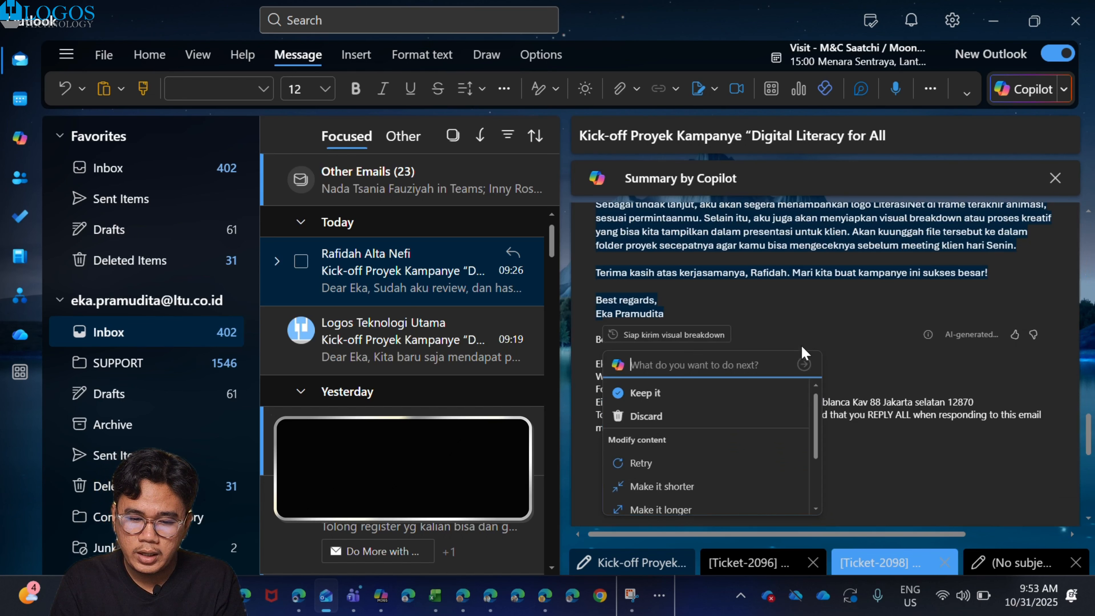
{"action": "left_click", "coordinate": [660, 390]}
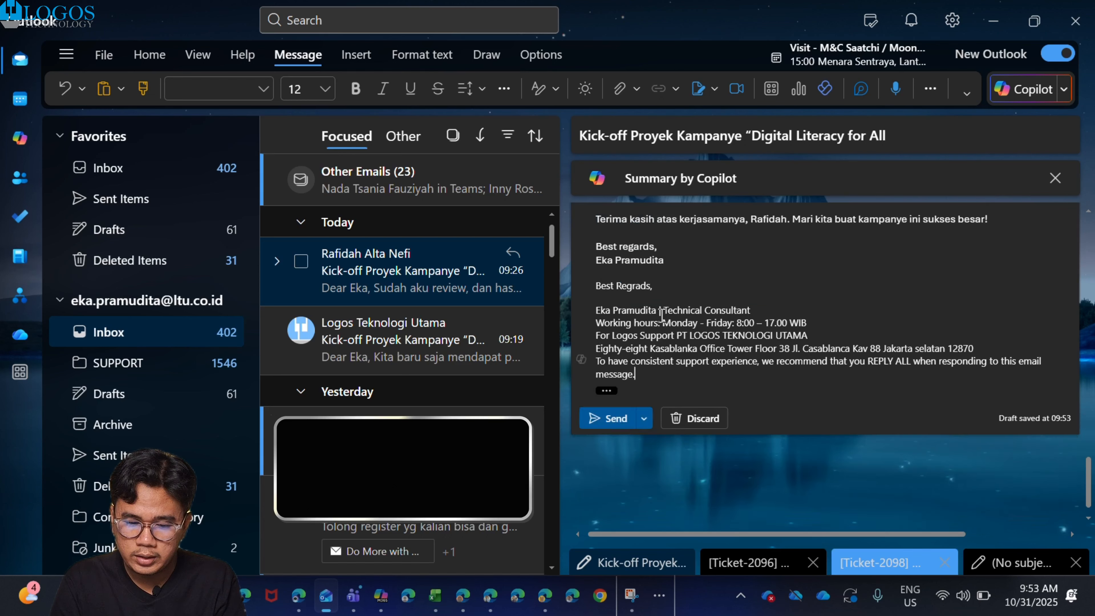
Delete the generated "Best regards" closing and name, and tidy the line spacing before the signature
{"action": "left_click_drag", "start_coordinate": [653, 477], "coordinate": [596, 436]}
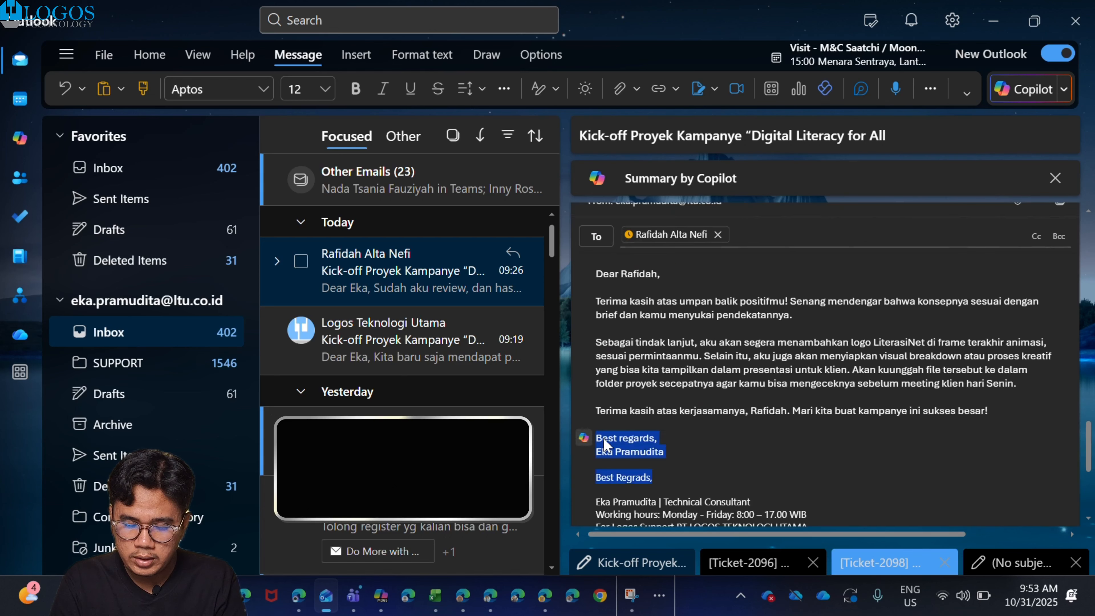
{"action": "left_click_drag", "start_coordinate": [684, 453], "coordinate": [599, 441]}
{"action": "key", "text": "Delete"}
{"action": "key", "text": "Delete"}
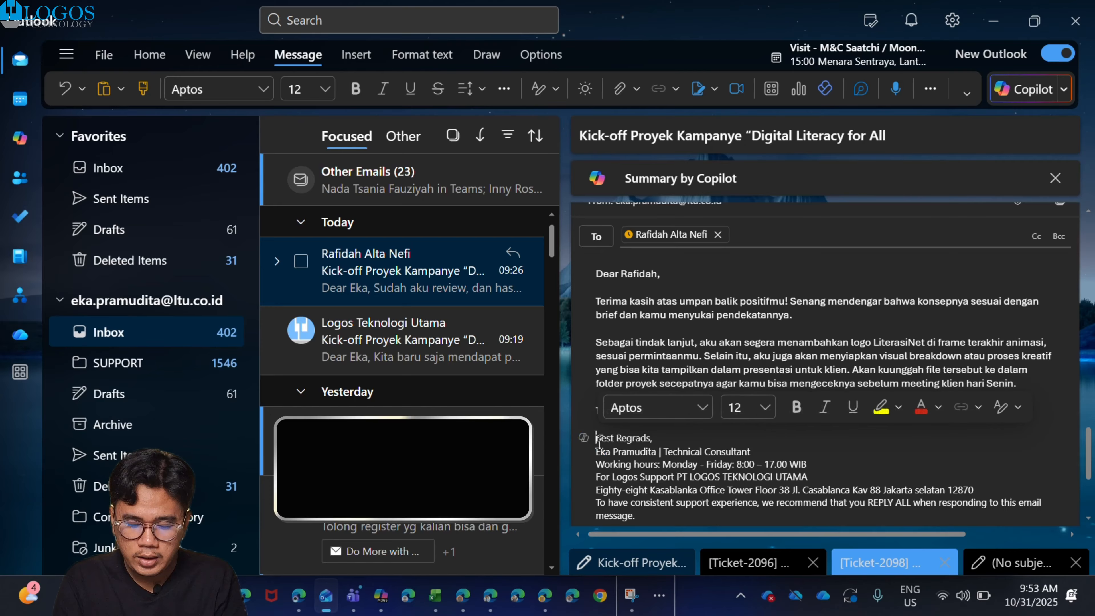
{"action": "key", "text": "BackSpace"}
{"action": "key", "text": "Return"}
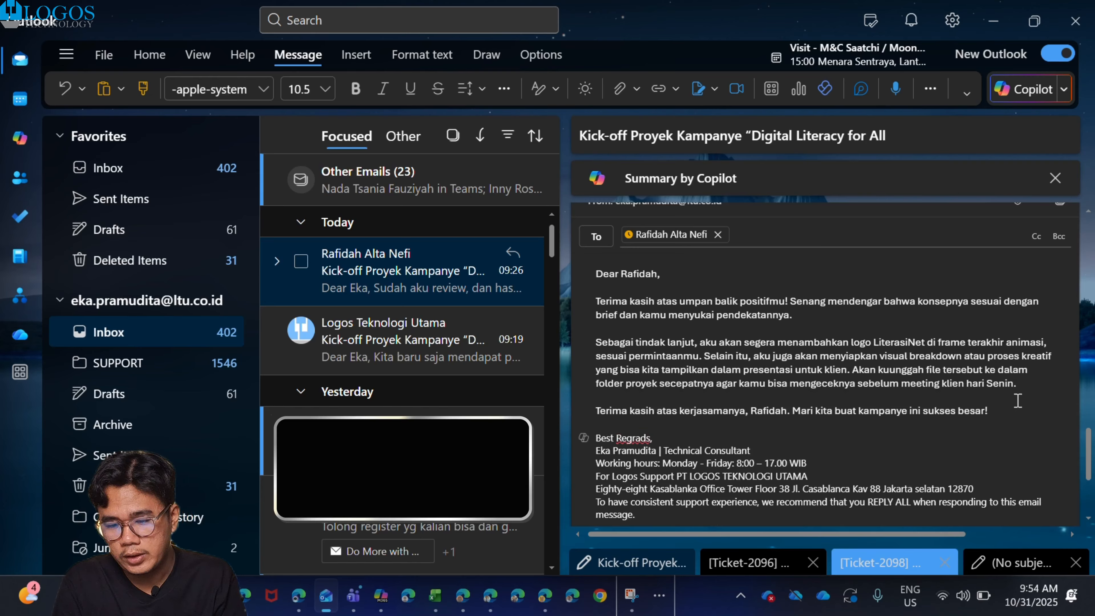
Have Copilot rewrite the greeting and body in a Direct tone, replace the original, and delete the redundant closing and name
{"action": "left_click_drag", "start_coordinate": [1017, 406], "coordinate": [596, 280]}
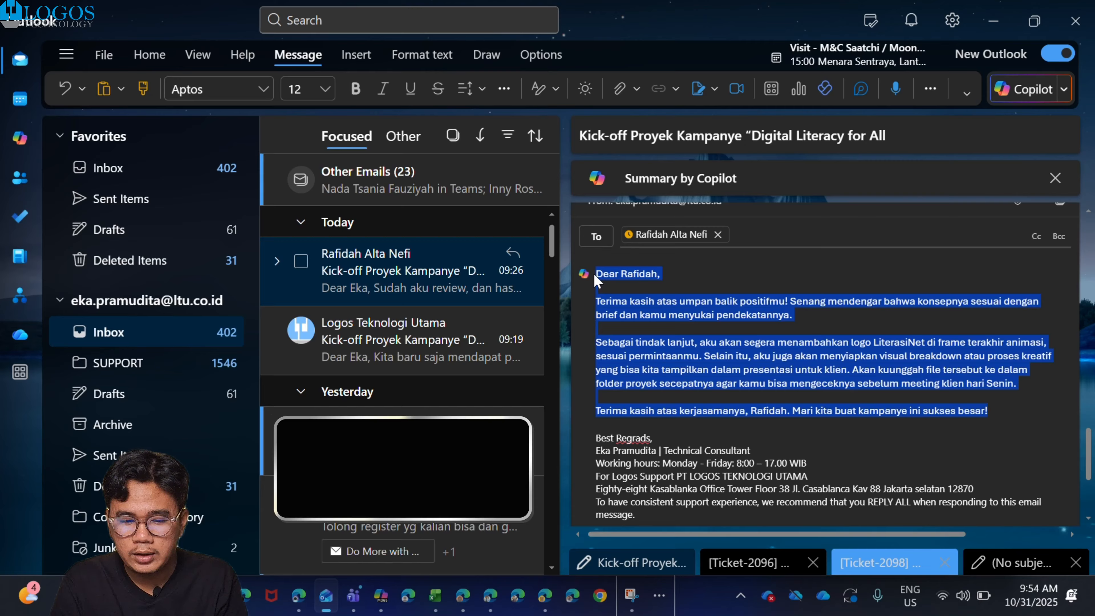
{"action": "left_click", "coordinate": [583, 273]}
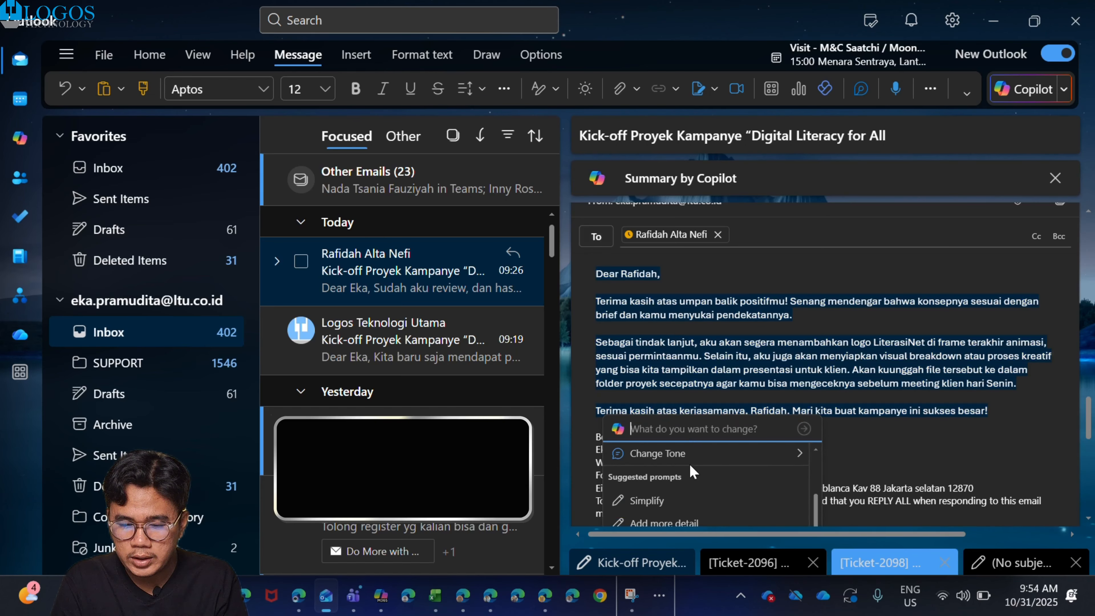
{"action": "mouse_move", "coordinate": [712, 454]}
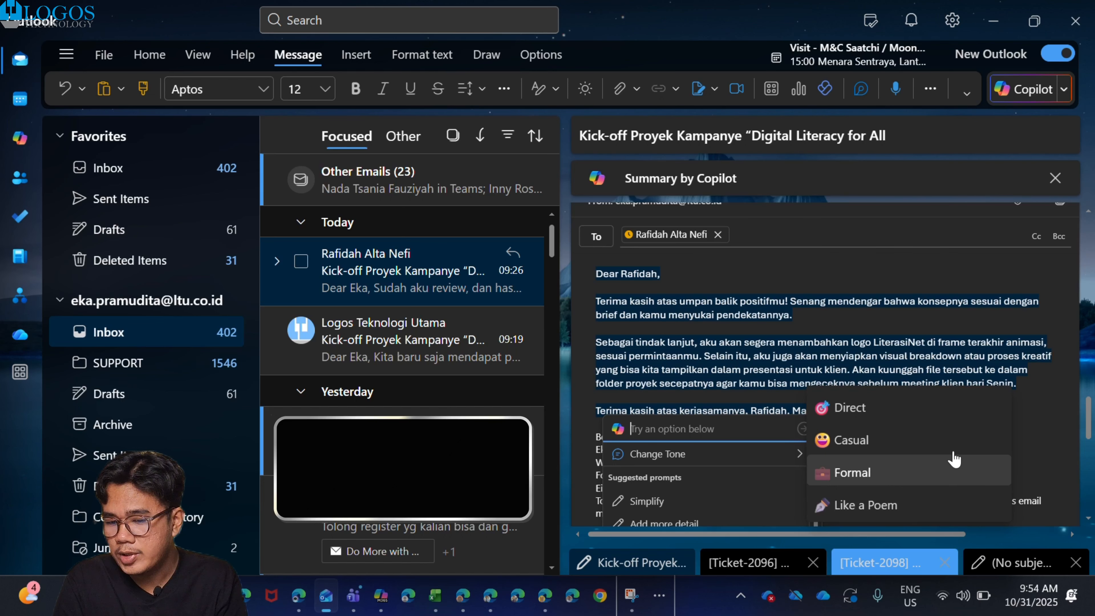
{"action": "left_click", "coordinate": [889, 416]}
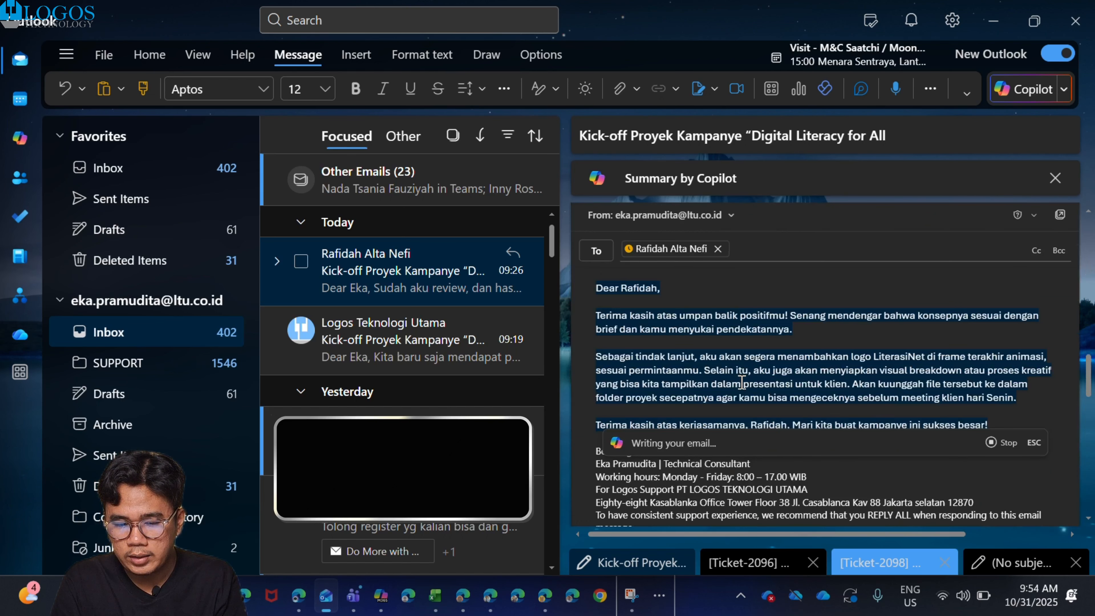
{"action": "scroll", "coordinate": [742, 391], "scroll_direction": "down", "scroll_amount": 3}
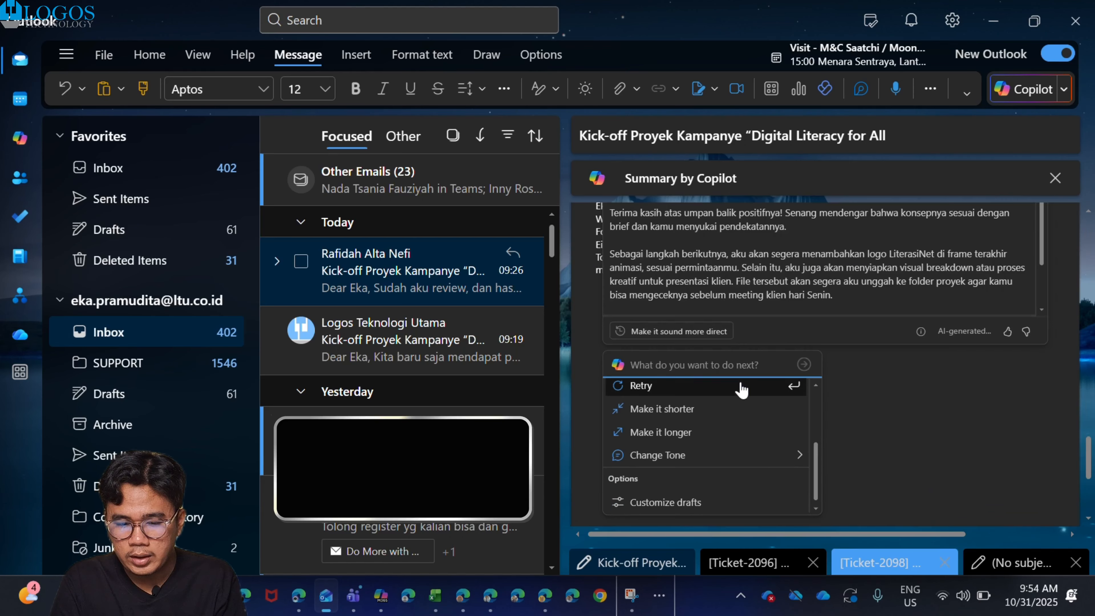
{"action": "scroll", "coordinate": [742, 389], "scroll_direction": "up", "scroll_amount": 3}
{"action": "left_click", "coordinate": [664, 392]}
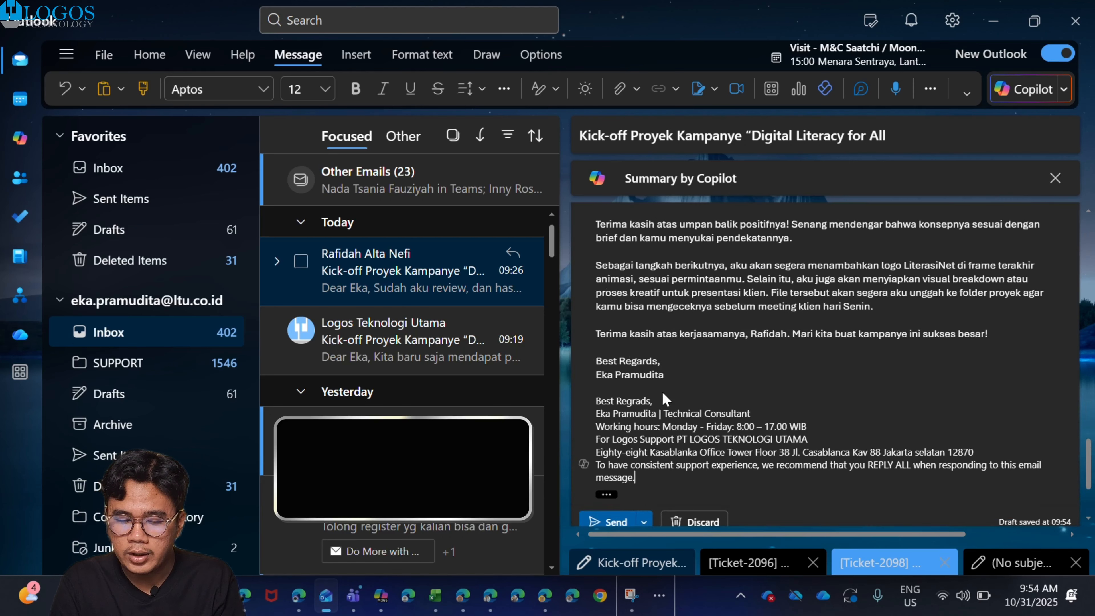
{"action": "left_click_drag", "start_coordinate": [706, 393], "coordinate": [597, 368]}
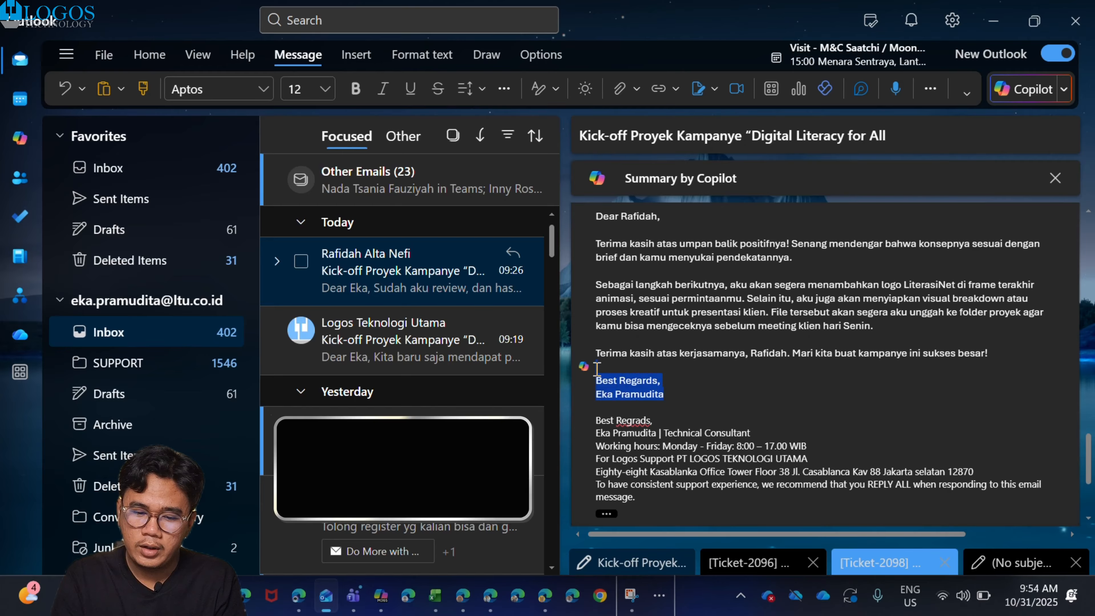
{"action": "key", "text": "BackSpace"}
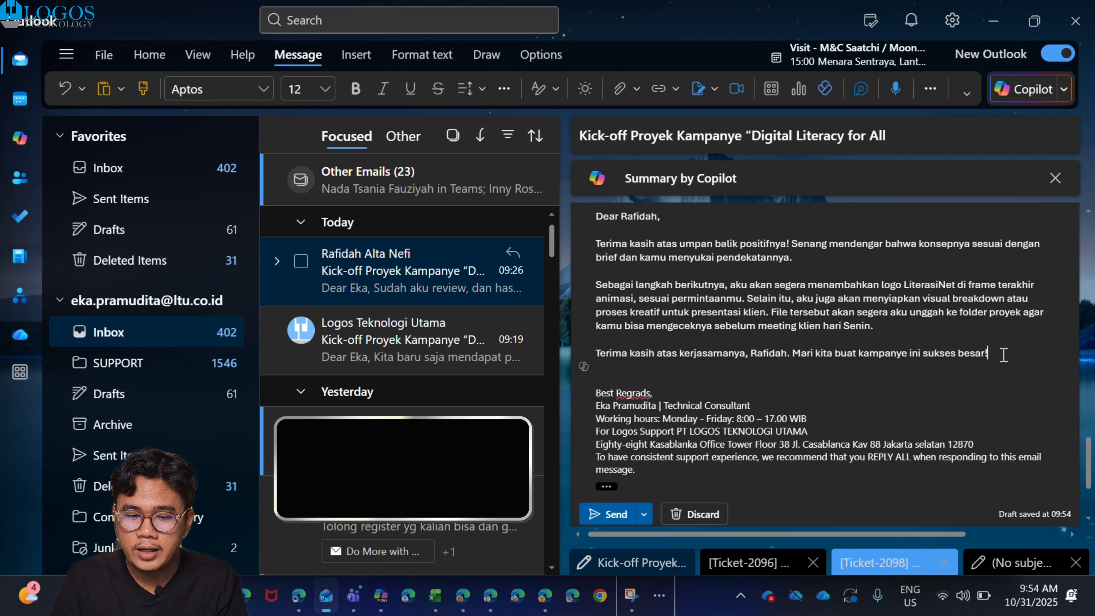
Have Copilot rewrite the reply's greeting and body in a Casual tone, leaving out the signature
{"action": "left_click_drag", "start_coordinate": [1002, 355], "coordinate": [597, 245]}
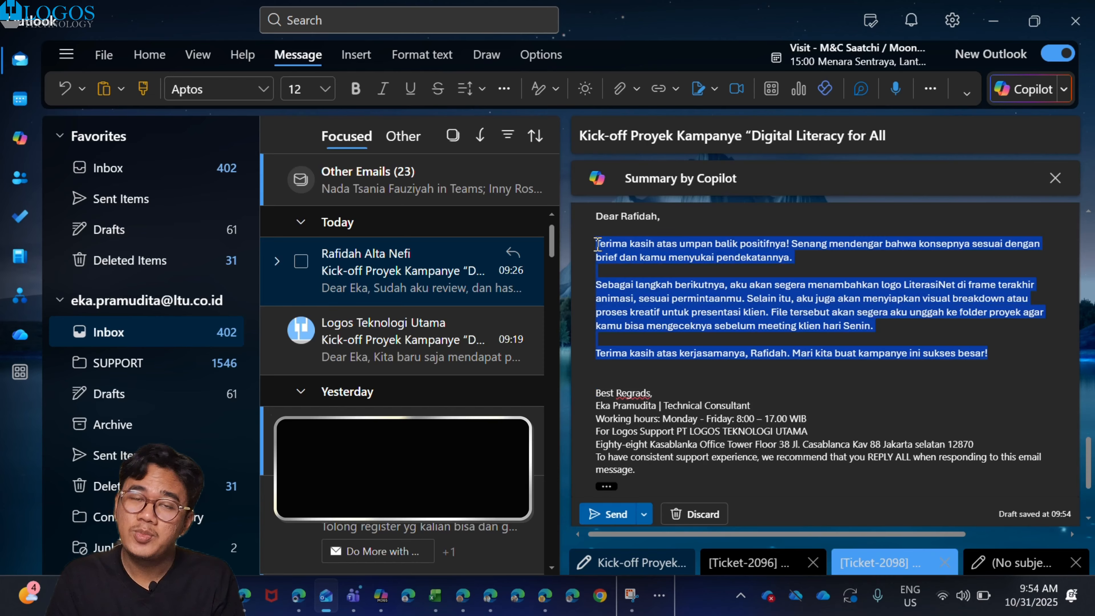
{"action": "scroll", "coordinate": [598, 245], "scroll_direction": "up", "scroll_amount": 1}
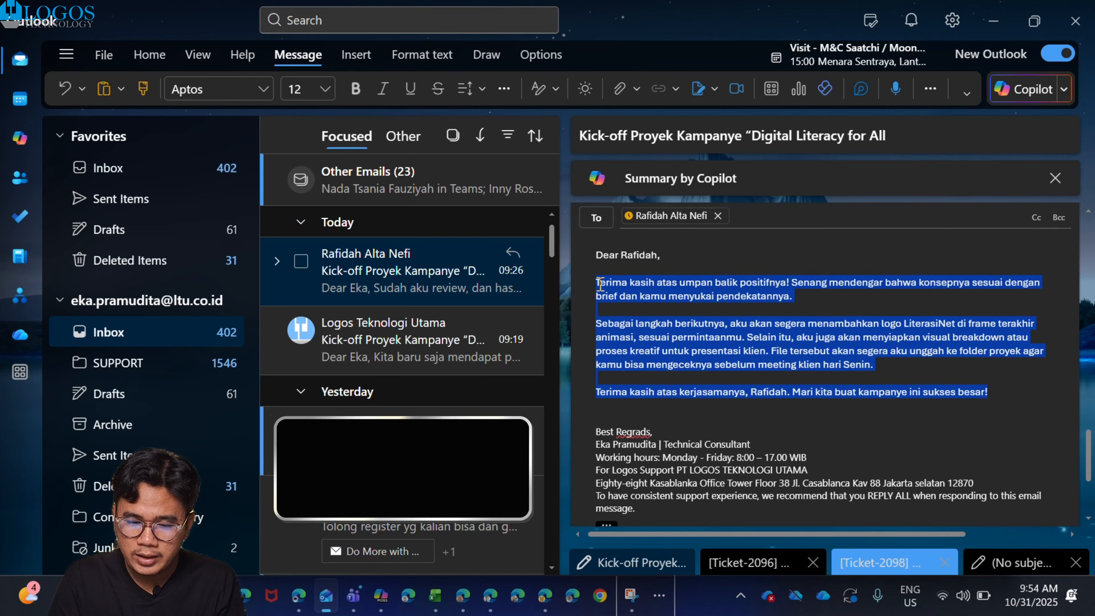
{"action": "left_click", "coordinate": [599, 284]}
{"action": "left_click_drag", "start_coordinate": [992, 393], "coordinate": [589, 283]}
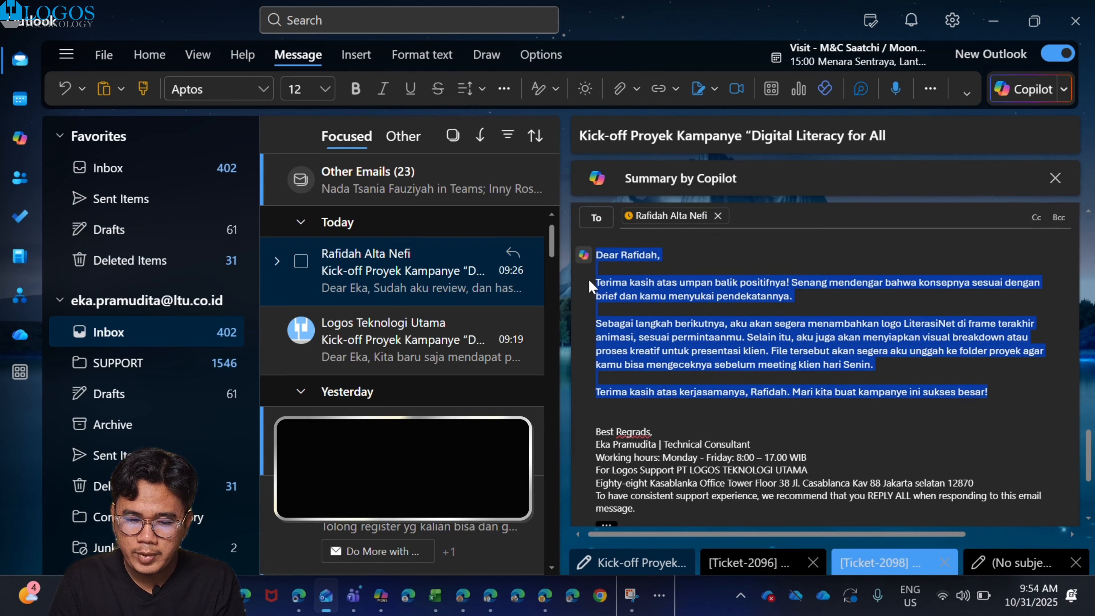
{"action": "left_click", "coordinate": [583, 256]}
{"action": "scroll", "coordinate": [692, 496], "scroll_direction": "down", "scroll_amount": 3}
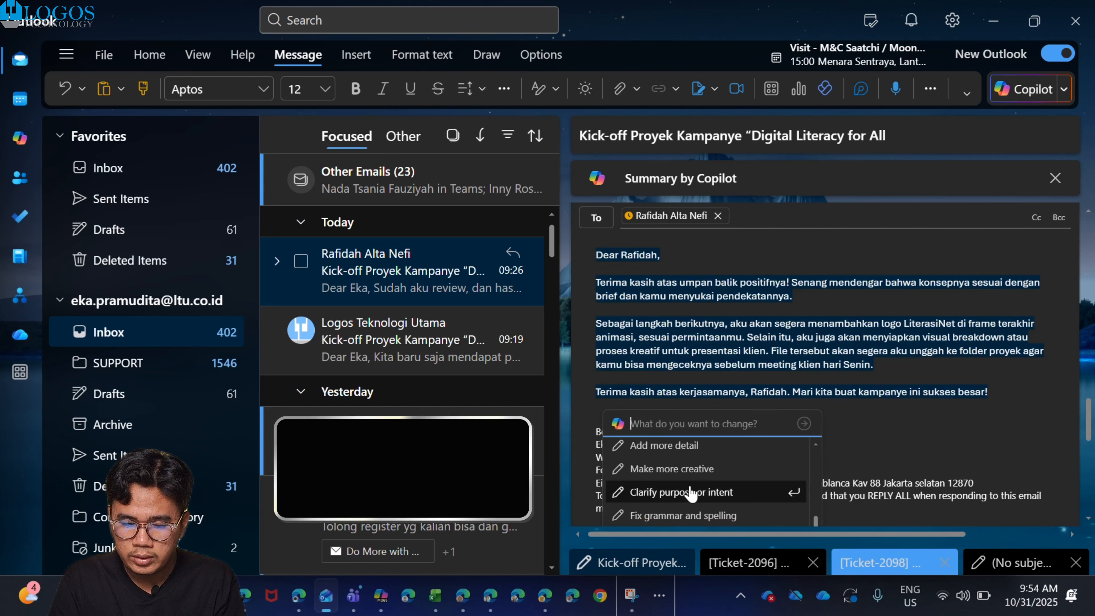
{"action": "scroll", "coordinate": [699, 503], "scroll_direction": "up", "scroll_amount": 3}
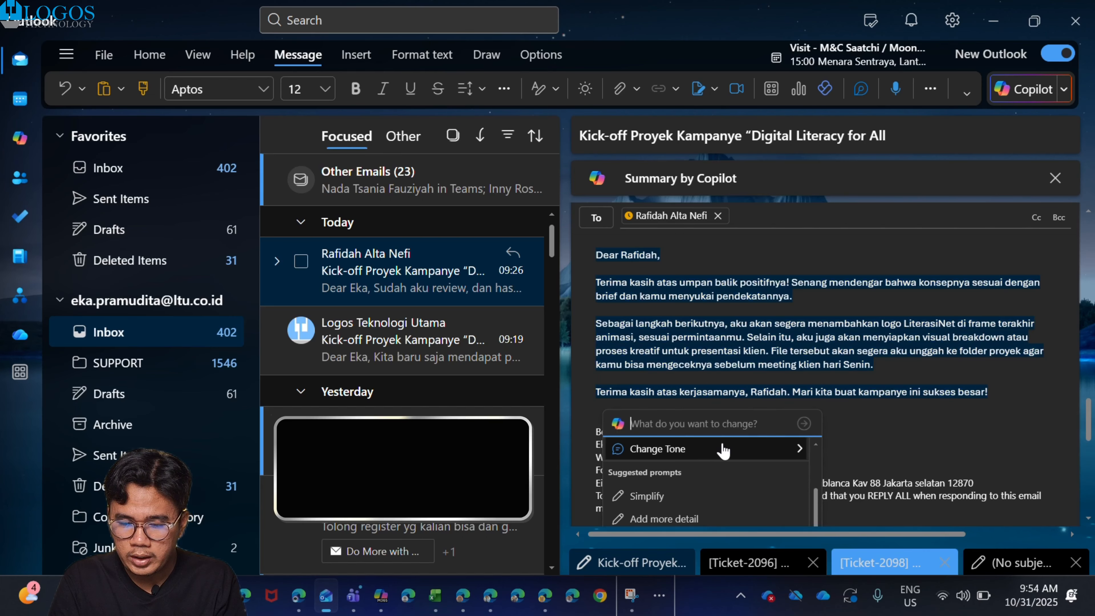
{"action": "left_click", "coordinate": [868, 493]}
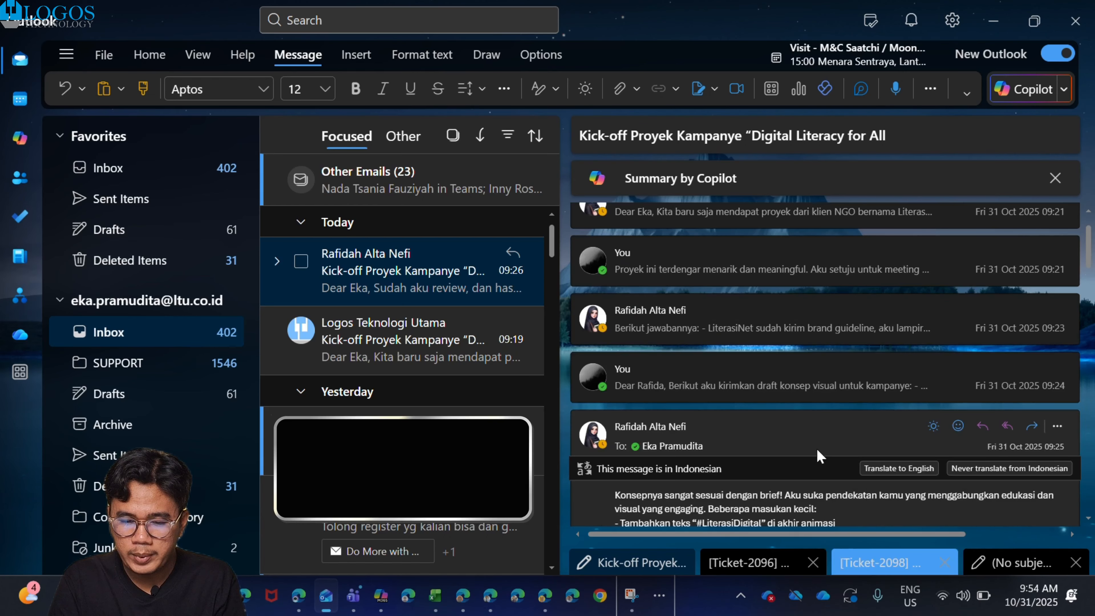
Compare Copilot's casual rewrite with the current reply text and replace the text with it
{"action": "scroll", "coordinate": [802, 444], "scroll_direction": "down", "scroll_amount": 5}
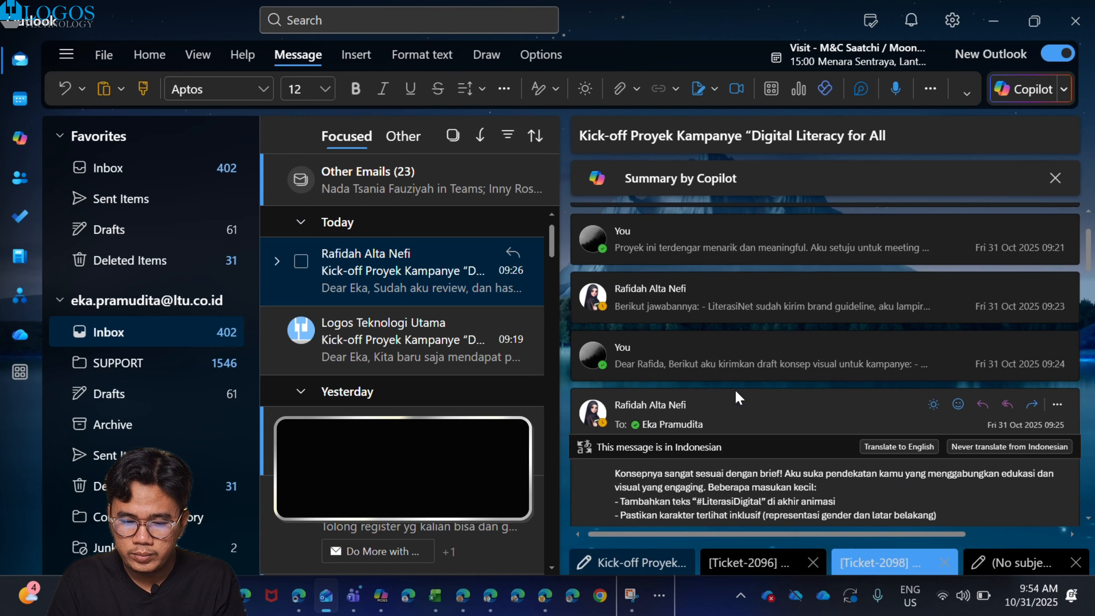
{"action": "scroll", "coordinate": [735, 397], "scroll_direction": "down", "scroll_amount": 2}
{"action": "scroll", "coordinate": [733, 394], "scroll_direction": "up", "scroll_amount": 2}
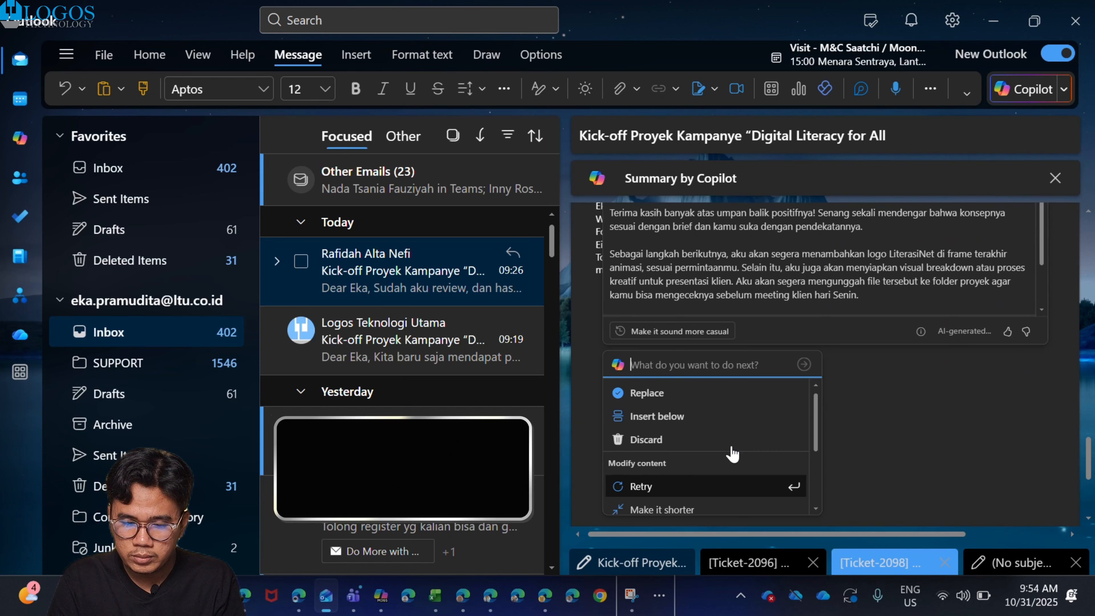
{"action": "scroll", "coordinate": [733, 451], "scroll_direction": "up", "scroll_amount": 4}
{"action": "scroll", "coordinate": [733, 451], "scroll_direction": "up", "scroll_amount": 1}
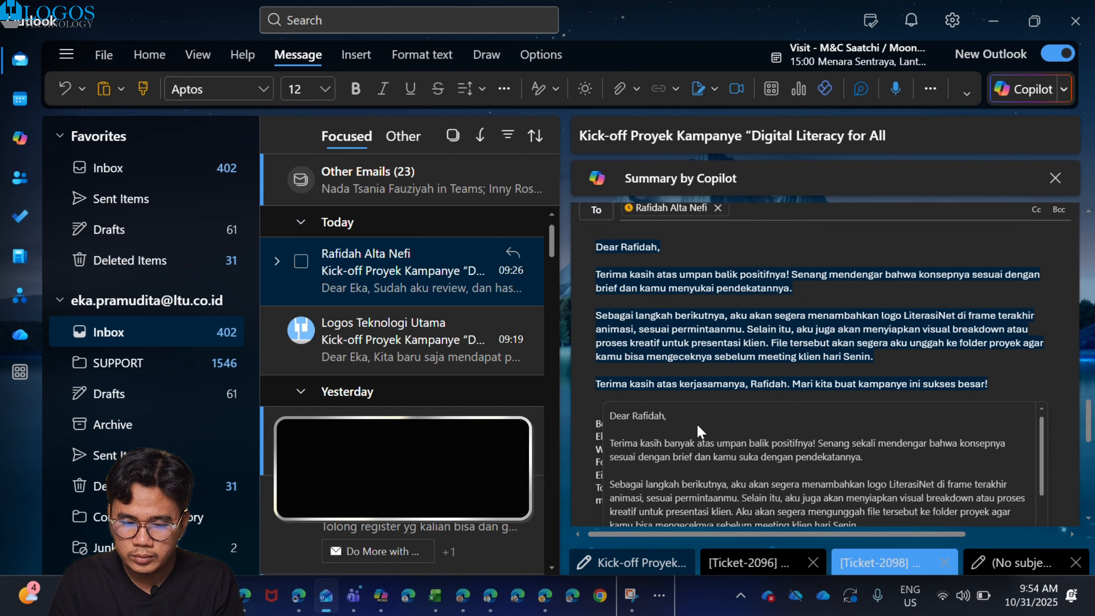
{"action": "scroll", "coordinate": [721, 386], "scroll_direction": "down", "scroll_amount": 1}
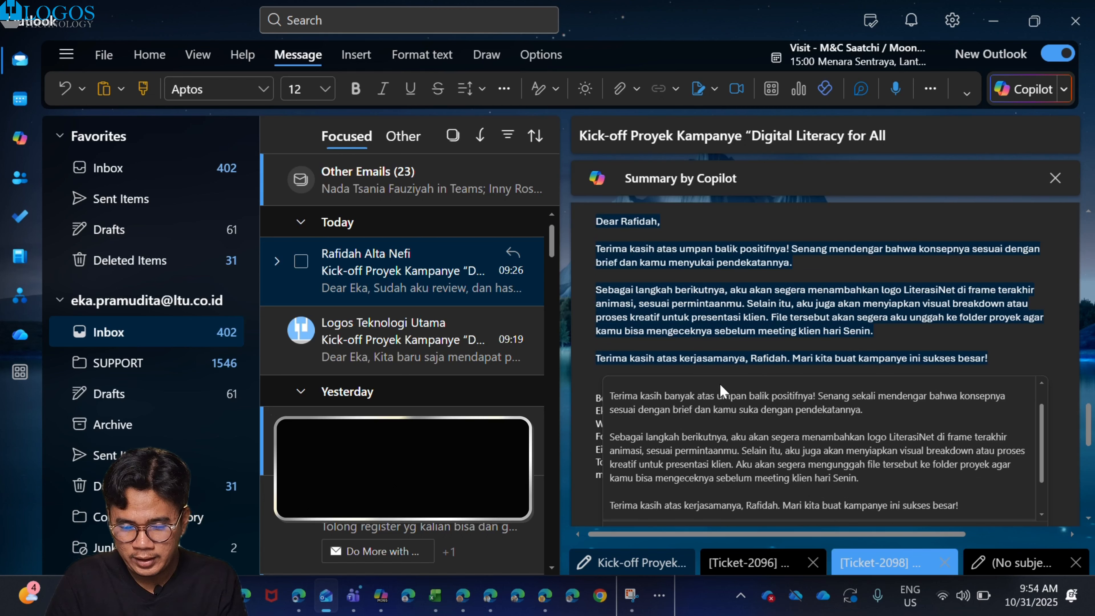
{"action": "scroll", "coordinate": [707, 394], "scroll_direction": "down", "scroll_amount": 4}
{"action": "left_click", "coordinate": [669, 523]}
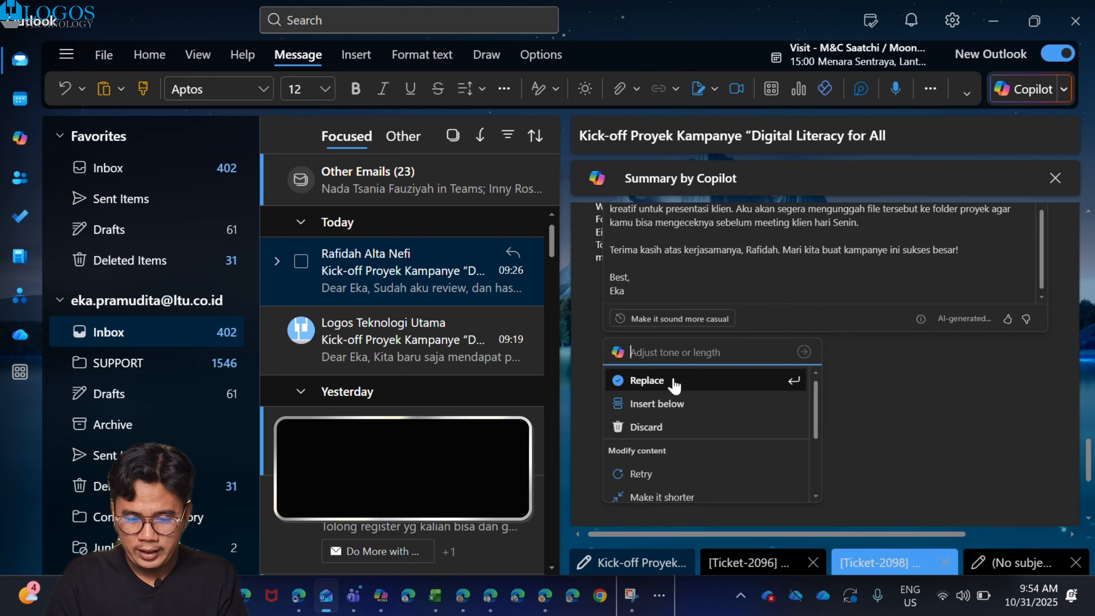
{"action": "left_click", "coordinate": [593, 313]}
{"action": "scroll", "coordinate": [675, 379], "scroll_direction": "up", "scroll_amount": 4}
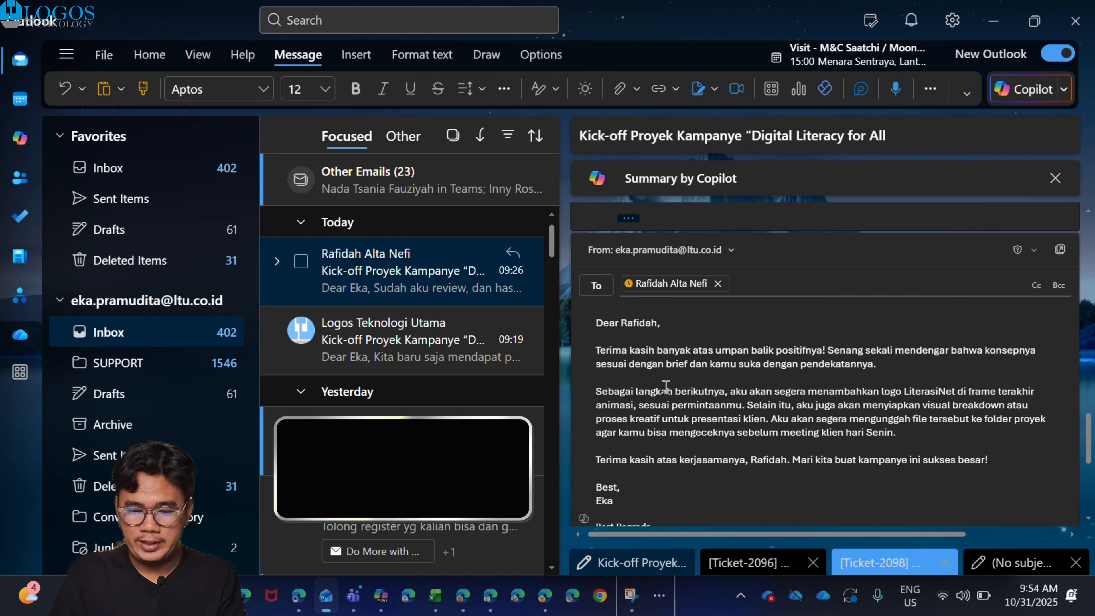
Delete the redundant "Best," closing and name above the signature
{"action": "key", "text": "ctrl+a"}
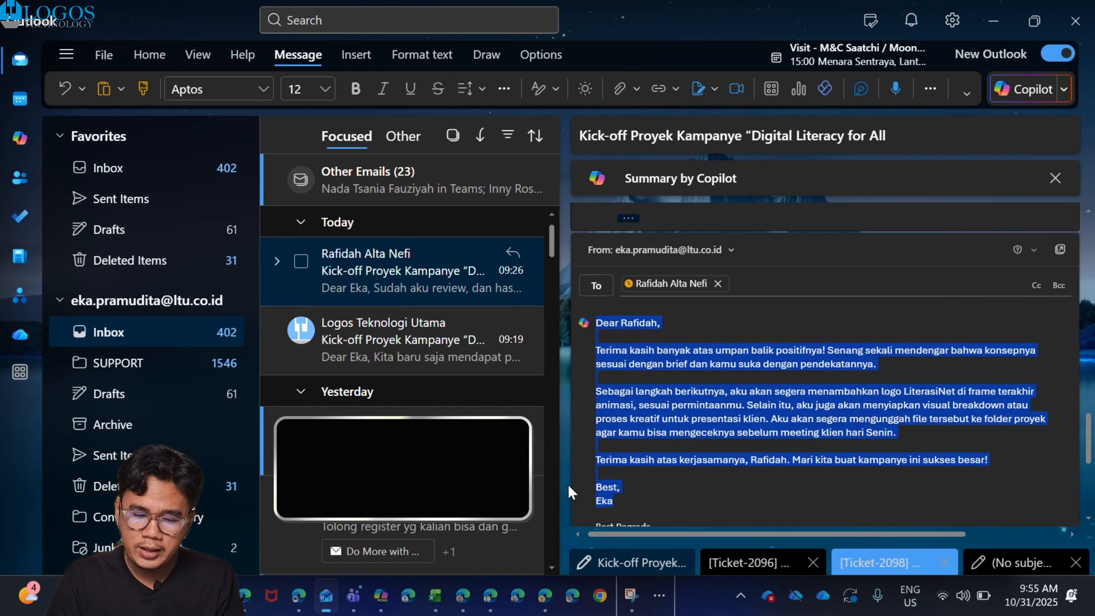
{"action": "left_click", "coordinate": [632, 492]}
{"action": "left_click_drag", "start_coordinate": [621, 501], "coordinate": [596, 485]}
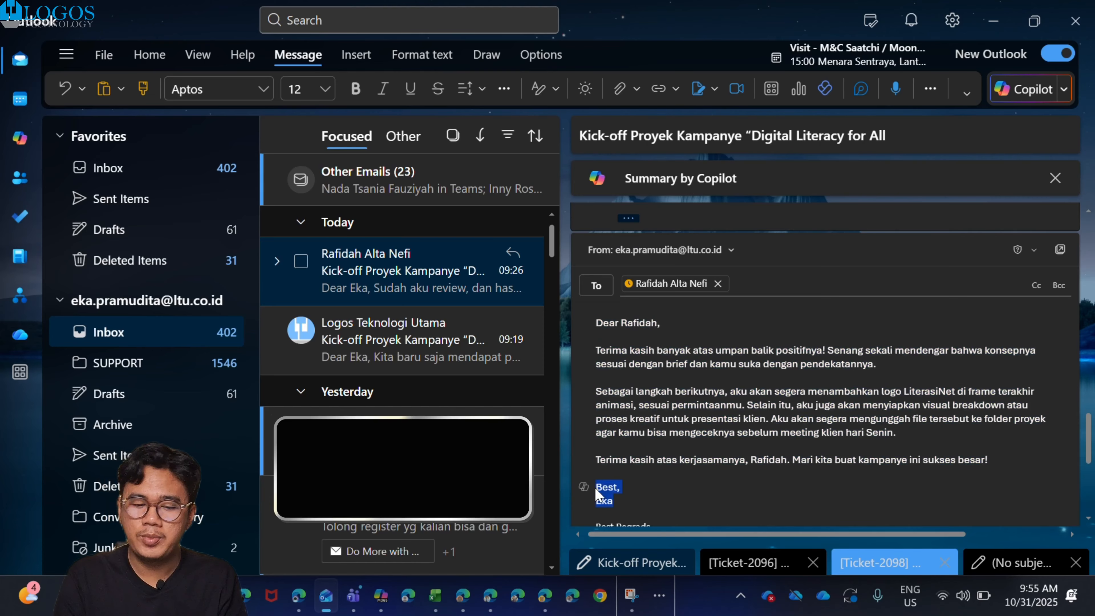
{"action": "key", "text": "BackSpace"}
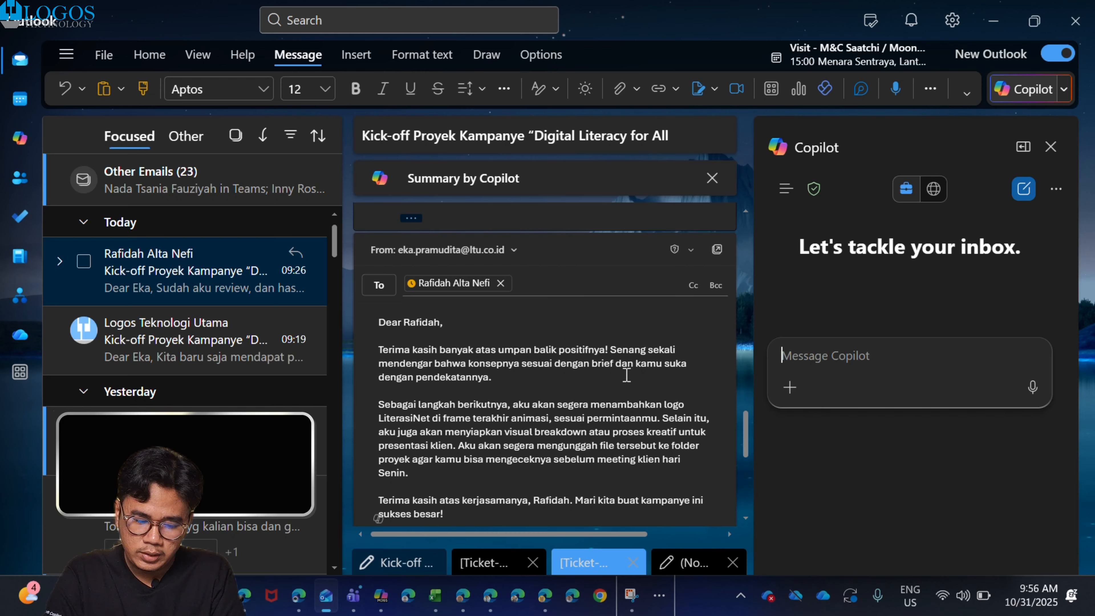
Ask Copilot chat "coba cek email apa saja yang belum dibalas dan buatkan rekomendasi draftnya dalam satu minggu ini"
{"action": "type", "text": "M"}
{"action": "key", "text": "BackSpace"}
{"action": "type", "text": "co"}
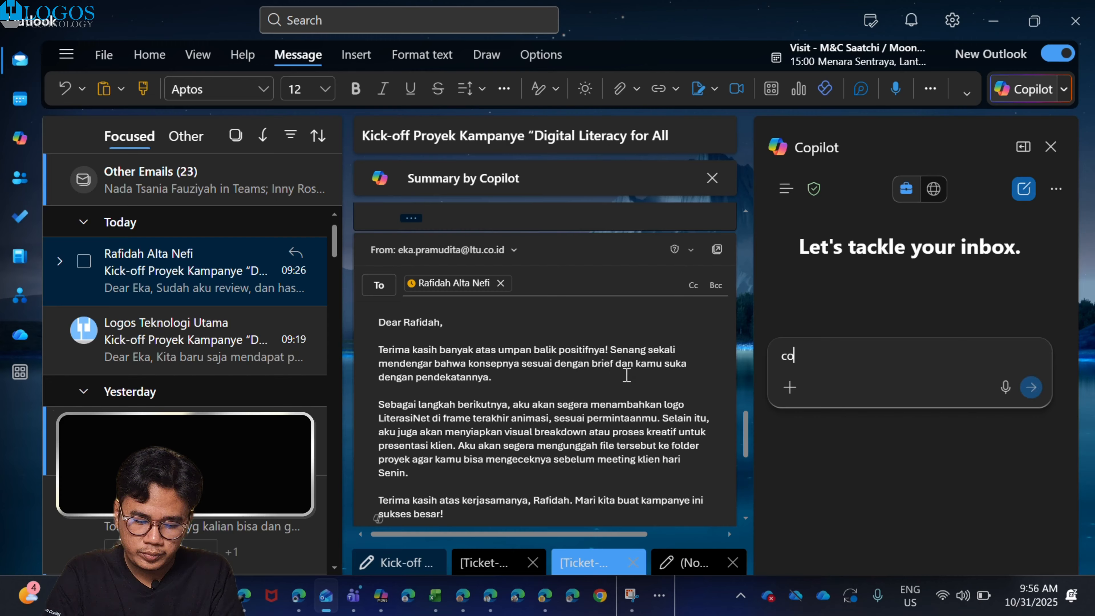
{"action": "type", "text": "ba "}
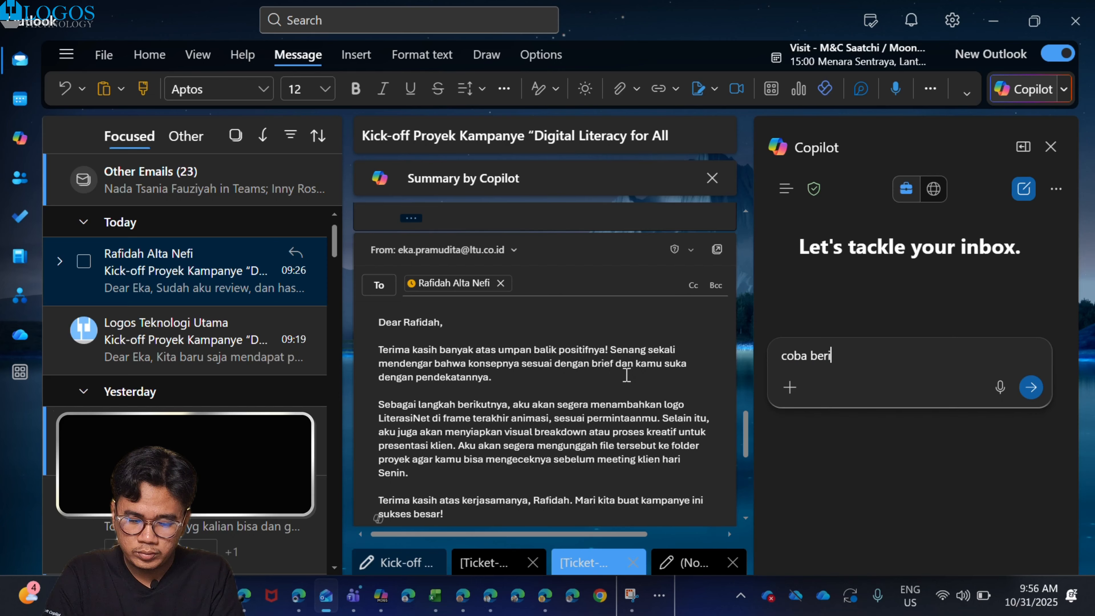
{"action": "type", "text": "cek email"}
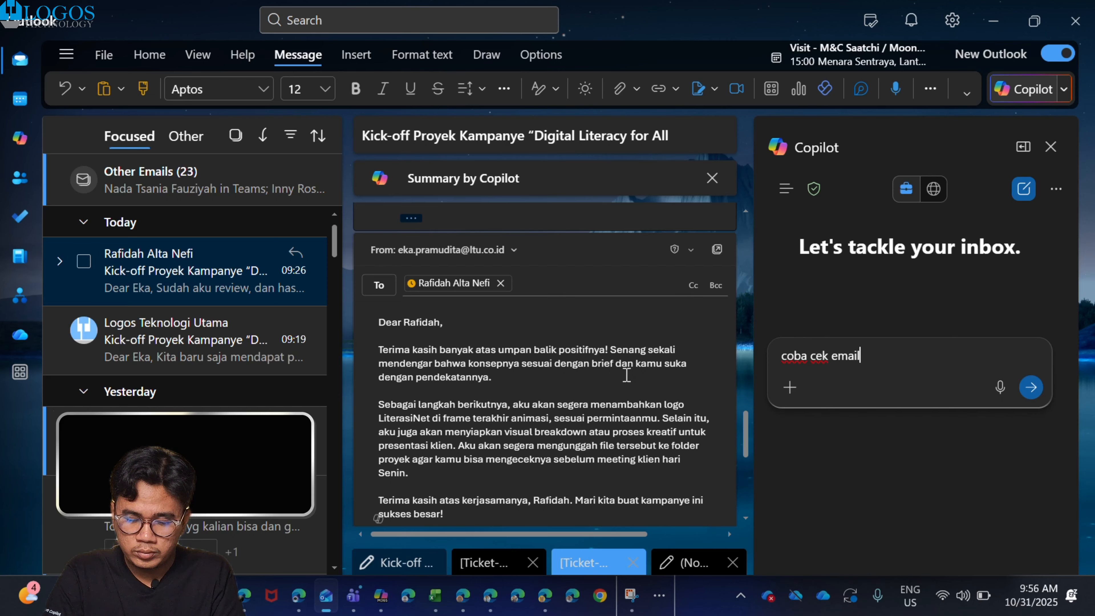
{"action": "type", "text": " apa saja yang b"}
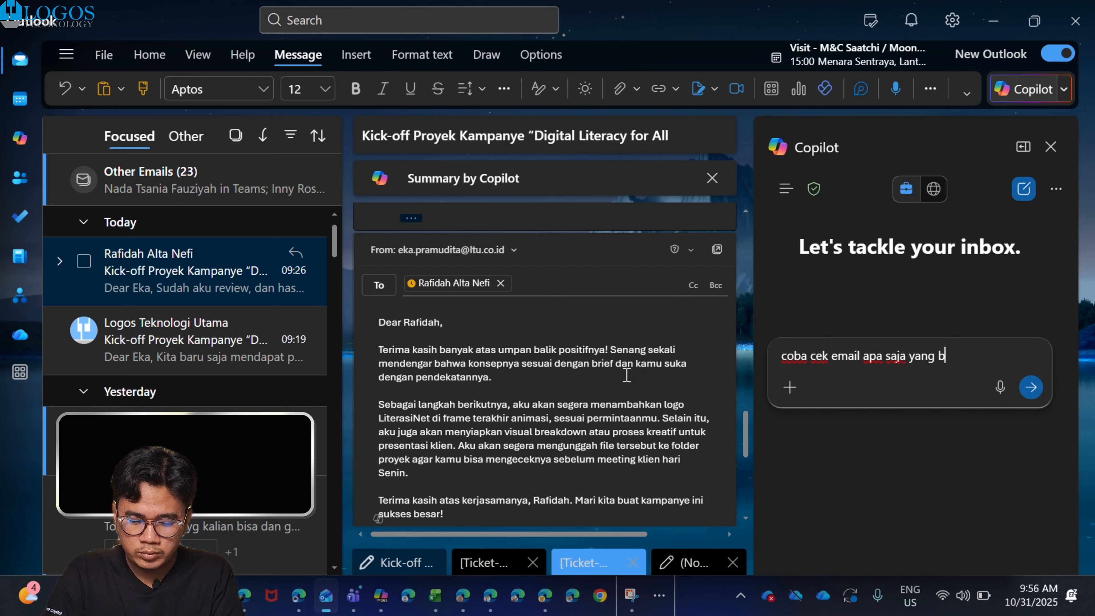
{"action": "type", "text": "elum dibala"}
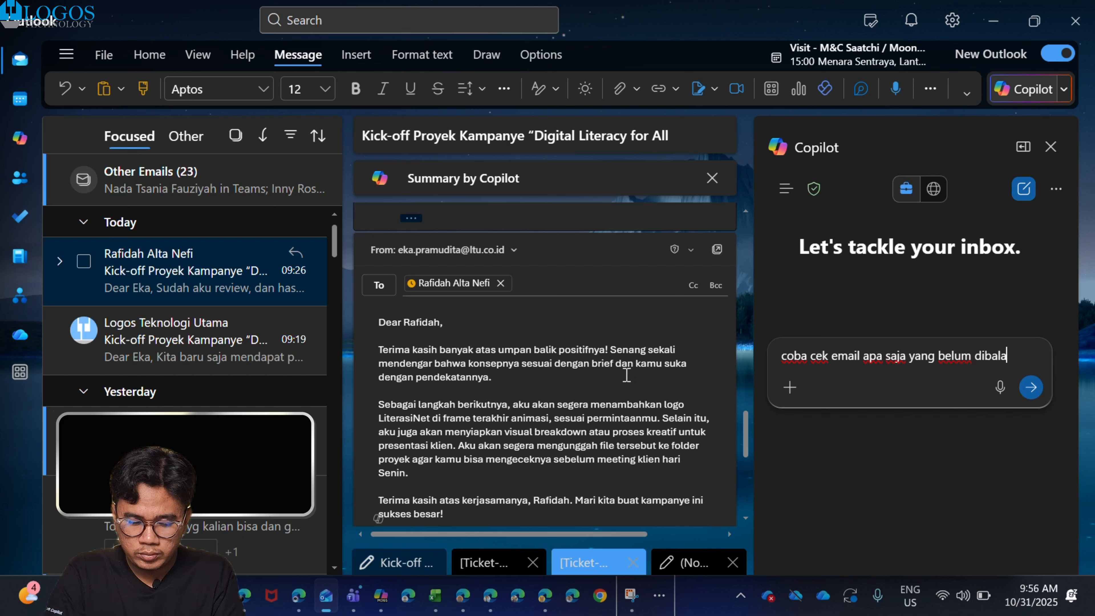
{"action": "type", "text": "s dan buatkan rekomendas"}
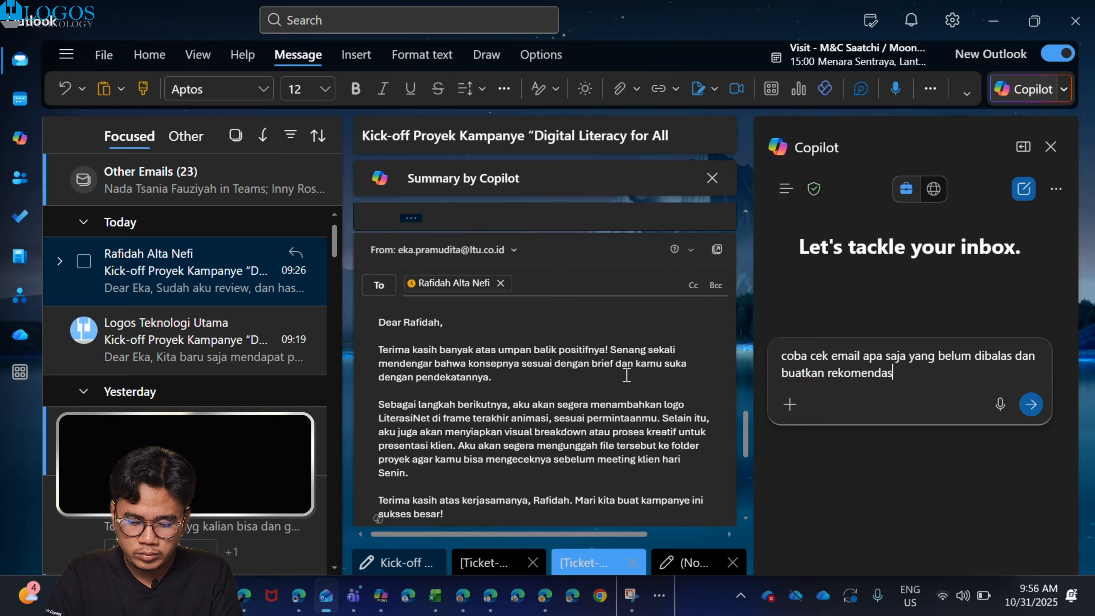
{"action": "type", "text": "i draftnya d"}
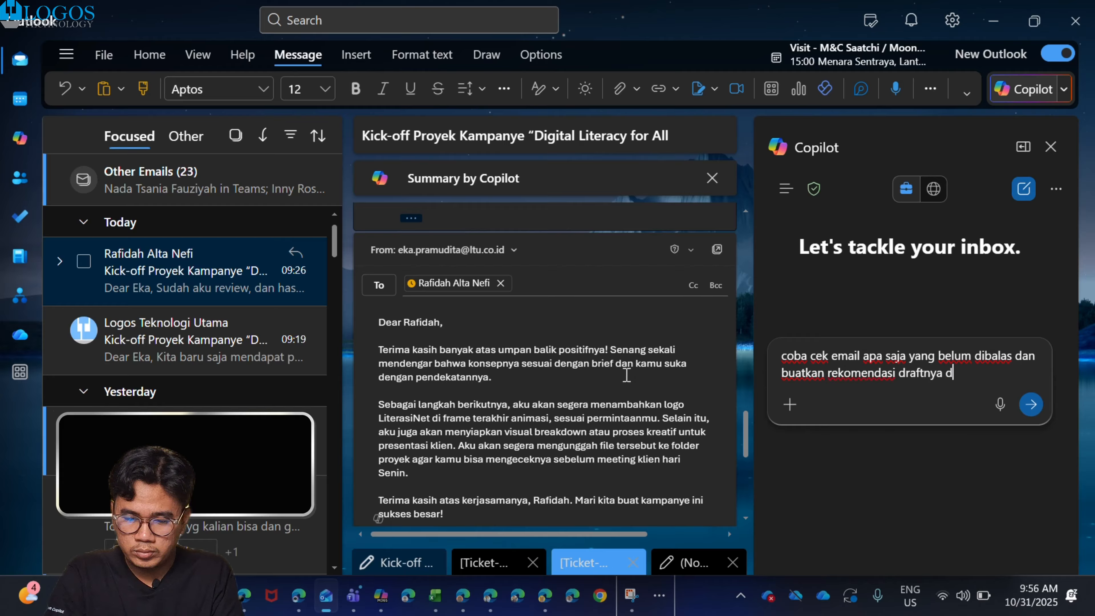
{"action": "type", "text": "alam satu minggu ini"}
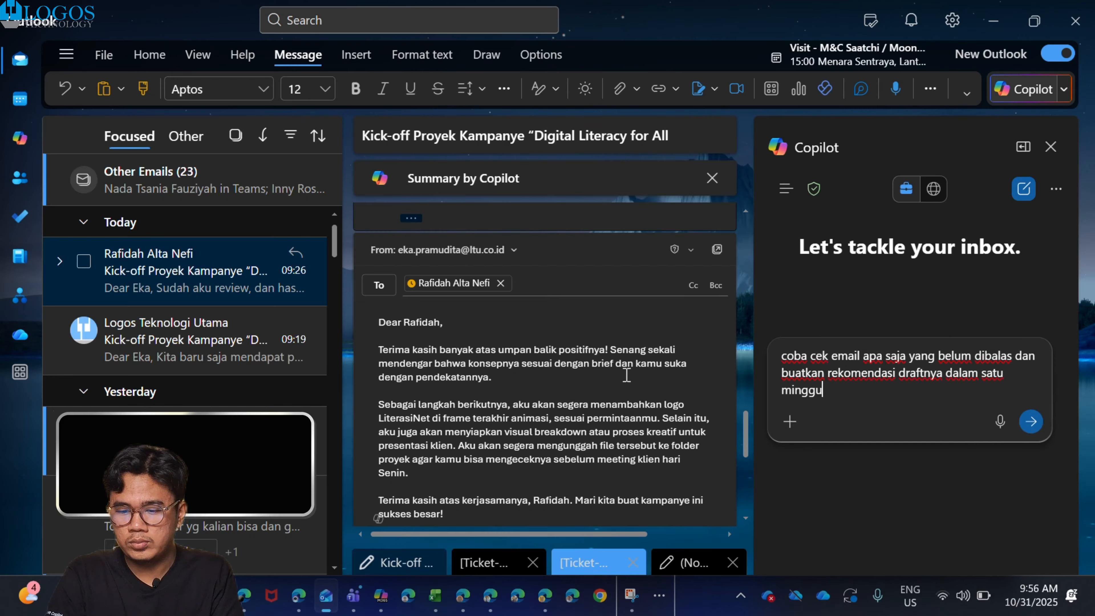
{"action": "key", "text": "Return"}
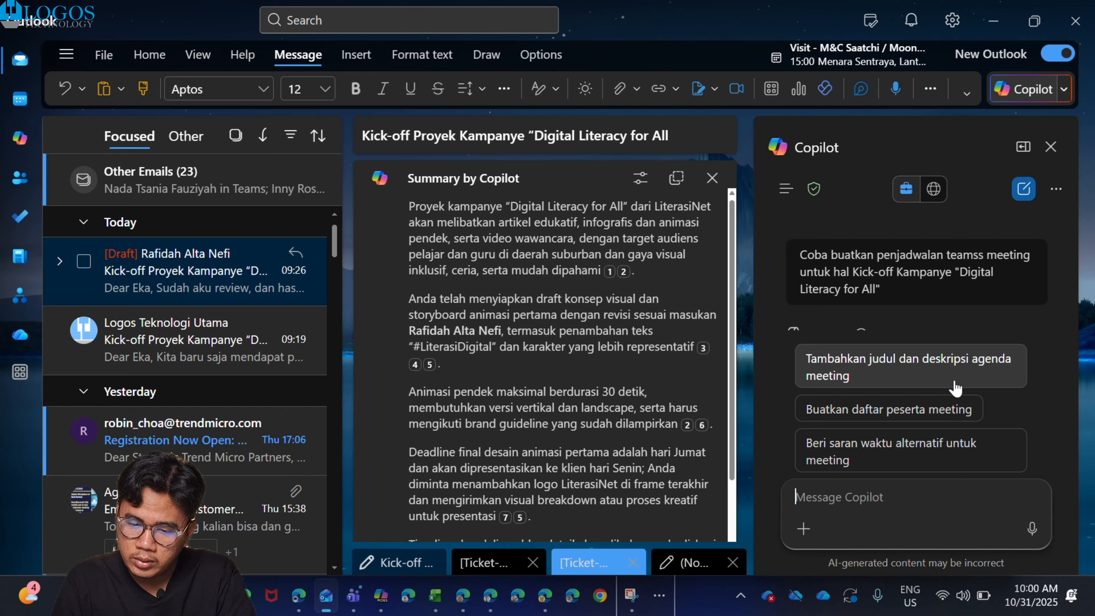
Review Copilot's reply about scheduling the Teams kick-off meeting and send its suggested prompt "Tambahkan judul dan deskripsi agenda meeting"
{"action": "left_click", "coordinate": [951, 367]}
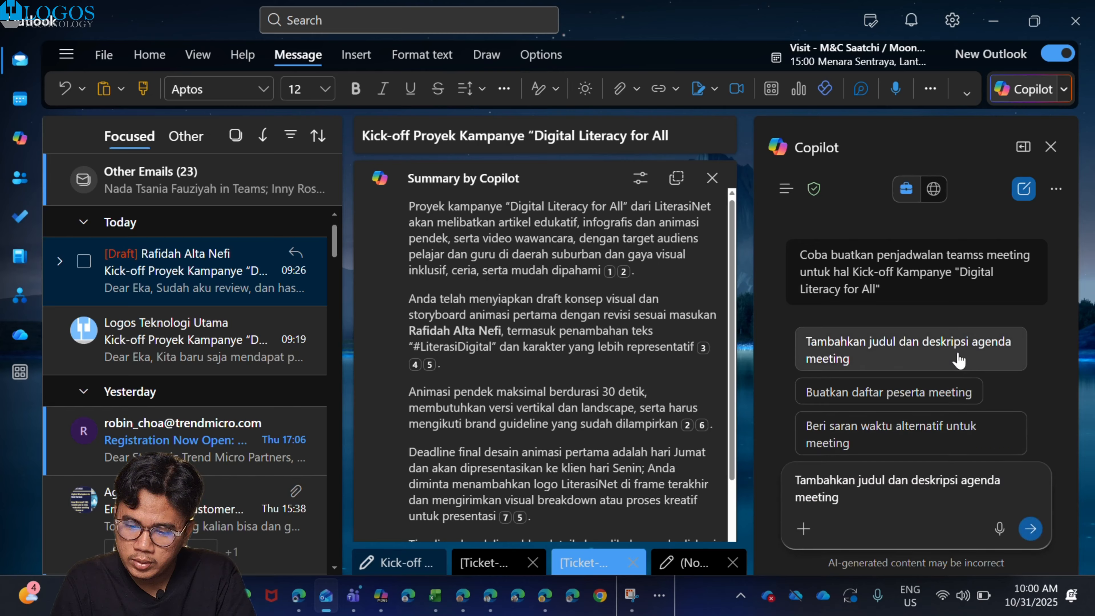
{"action": "scroll", "coordinate": [930, 279], "scroll_direction": "down", "scroll_amount": 3}
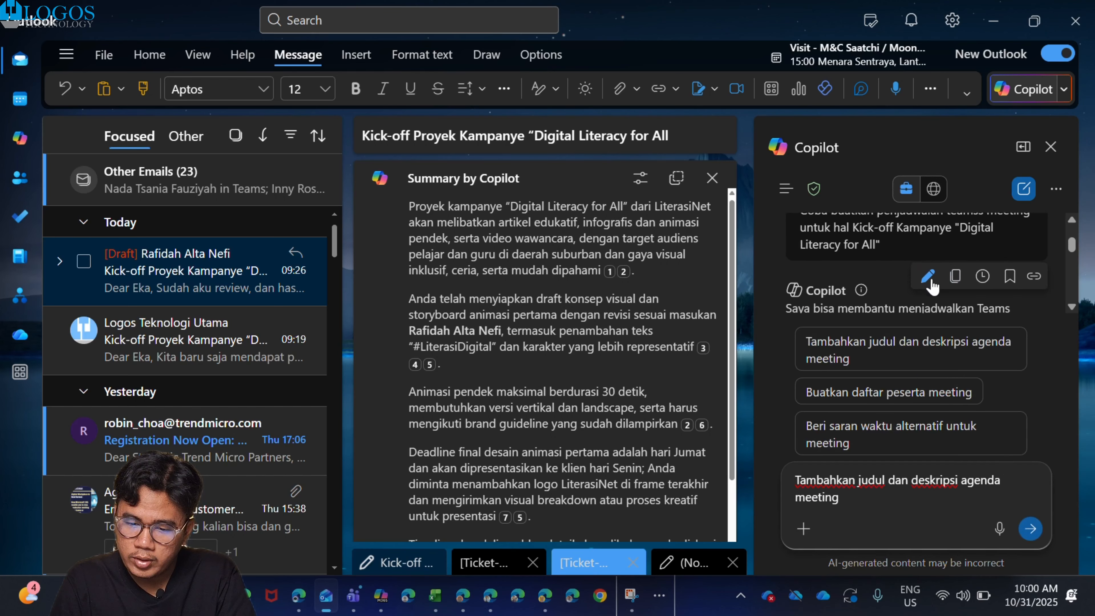
{"action": "scroll", "coordinate": [873, 285], "scroll_direction": "down", "scroll_amount": 2}
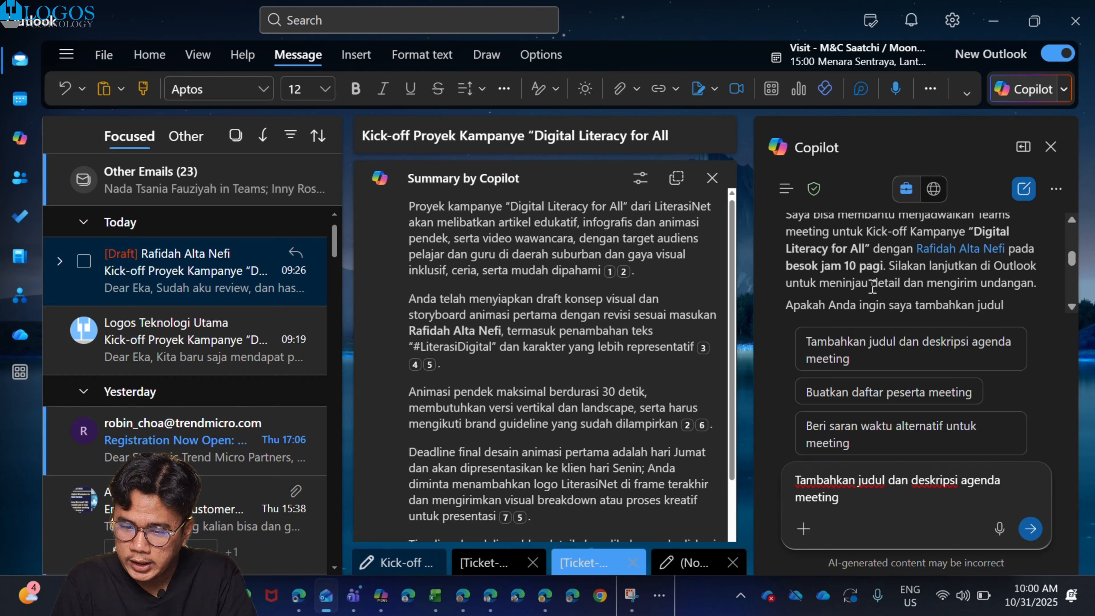
{"action": "scroll", "coordinate": [867, 287], "scroll_direction": "down", "scroll_amount": 2}
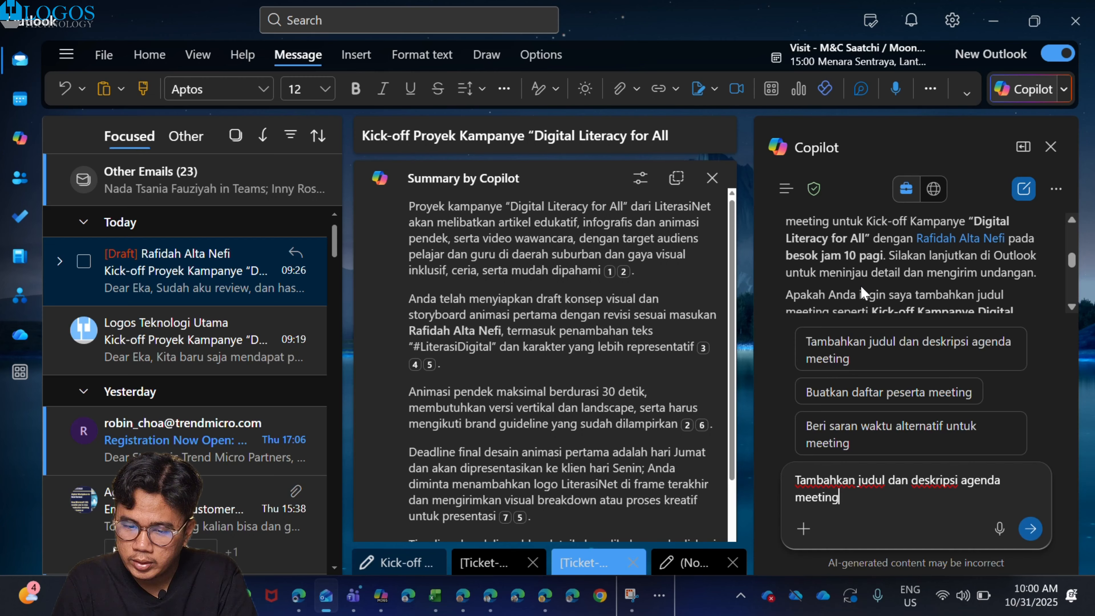
{"action": "scroll", "coordinate": [841, 295], "scroll_direction": "down", "scroll_amount": 1}
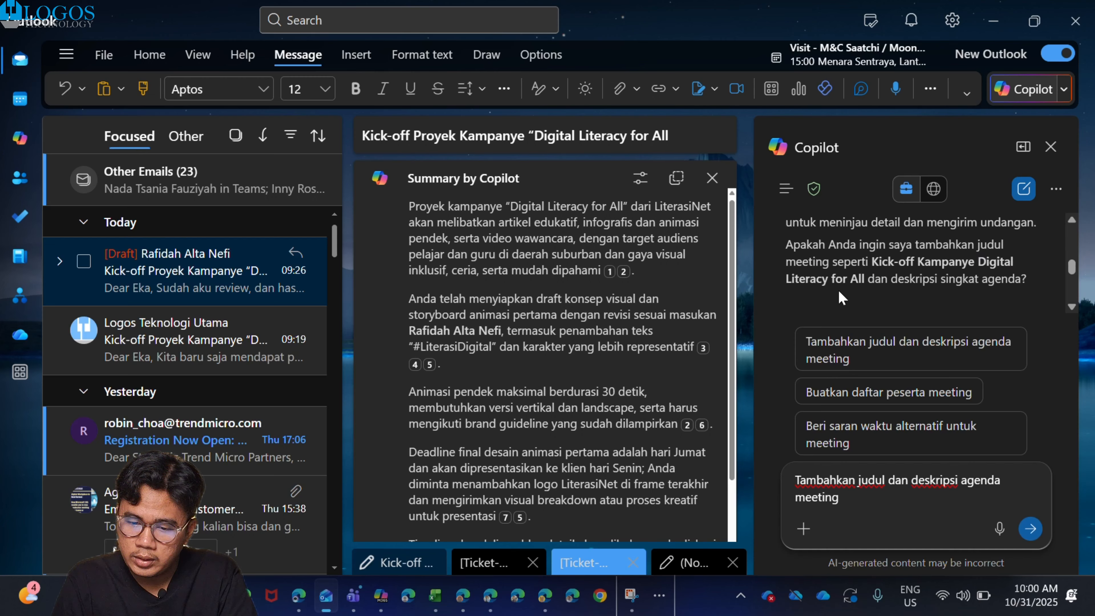
{"action": "scroll", "coordinate": [884, 311], "scroll_direction": "down", "scroll_amount": 4}
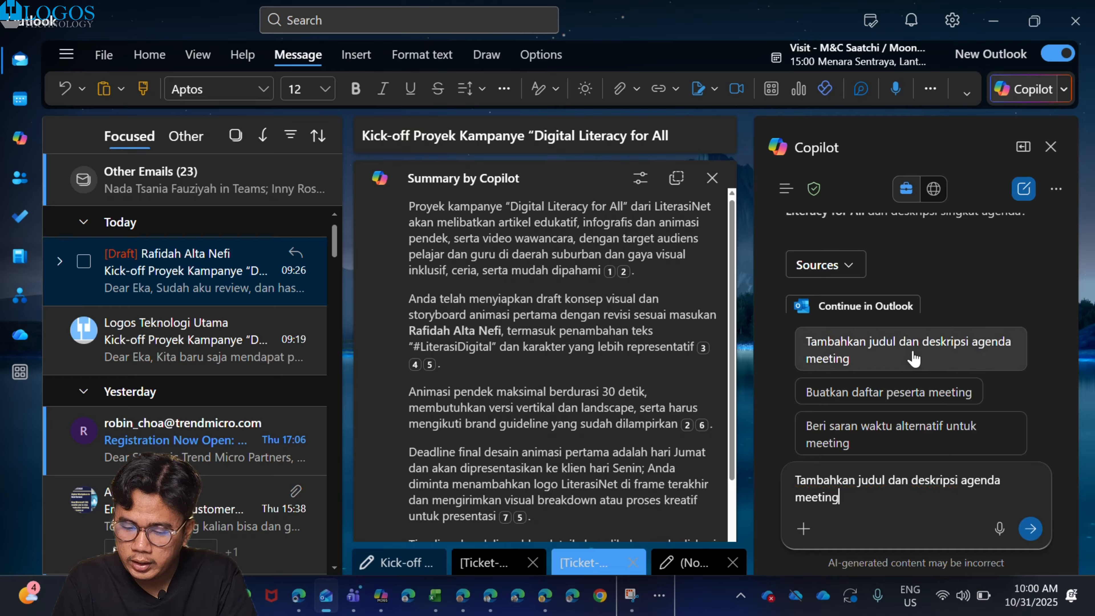
{"action": "left_click", "coordinate": [1032, 528]}
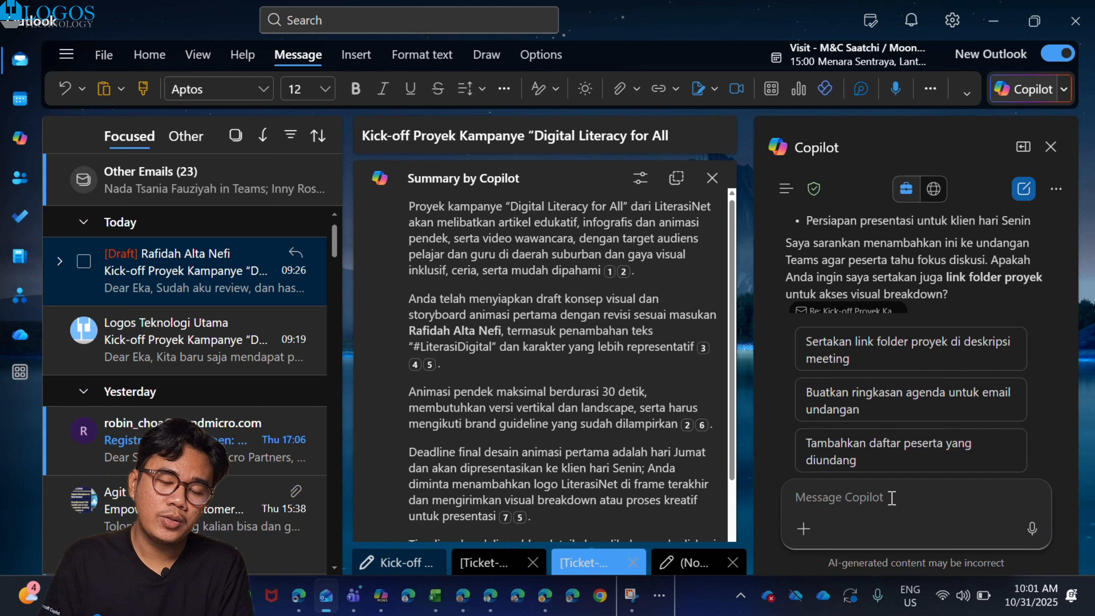
{"action": "type", "text": "bu"}
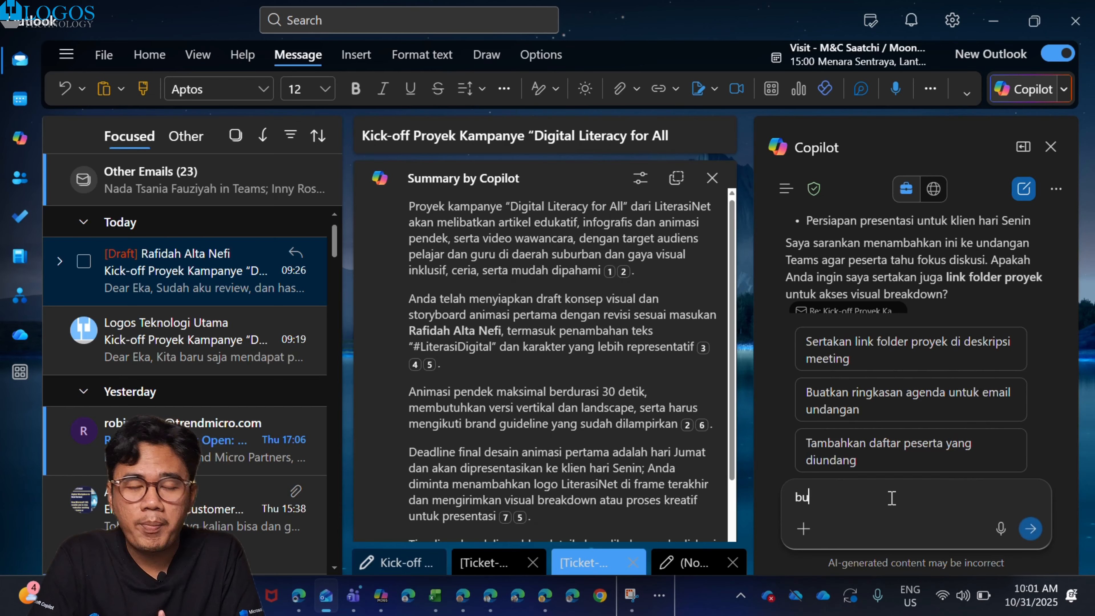
{"action": "key", "text": "BackSpace"}
{"action": "key", "text": "BackSpace"}
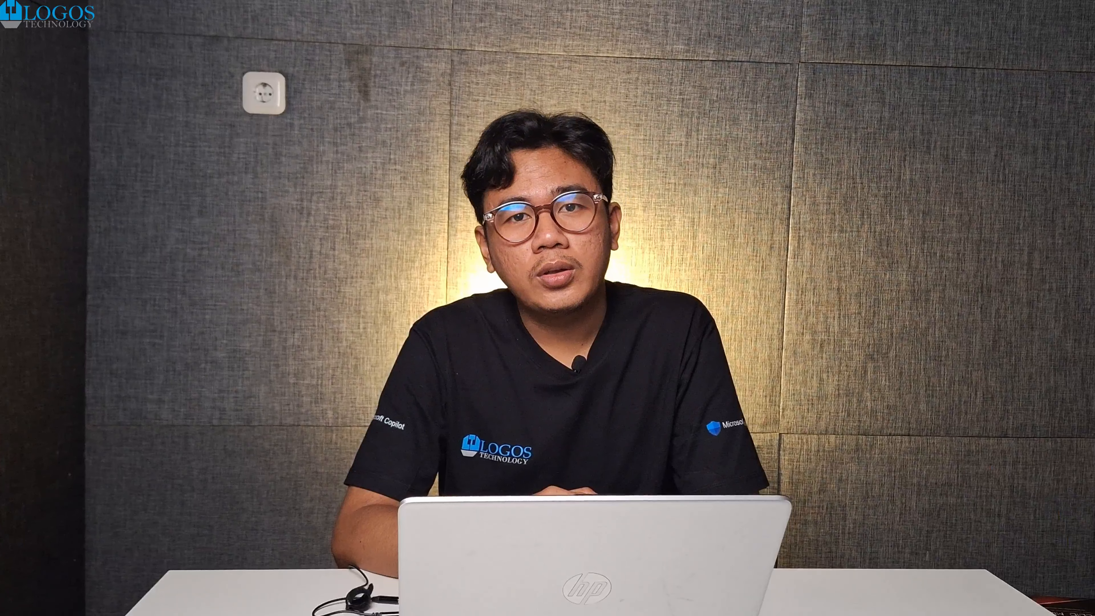